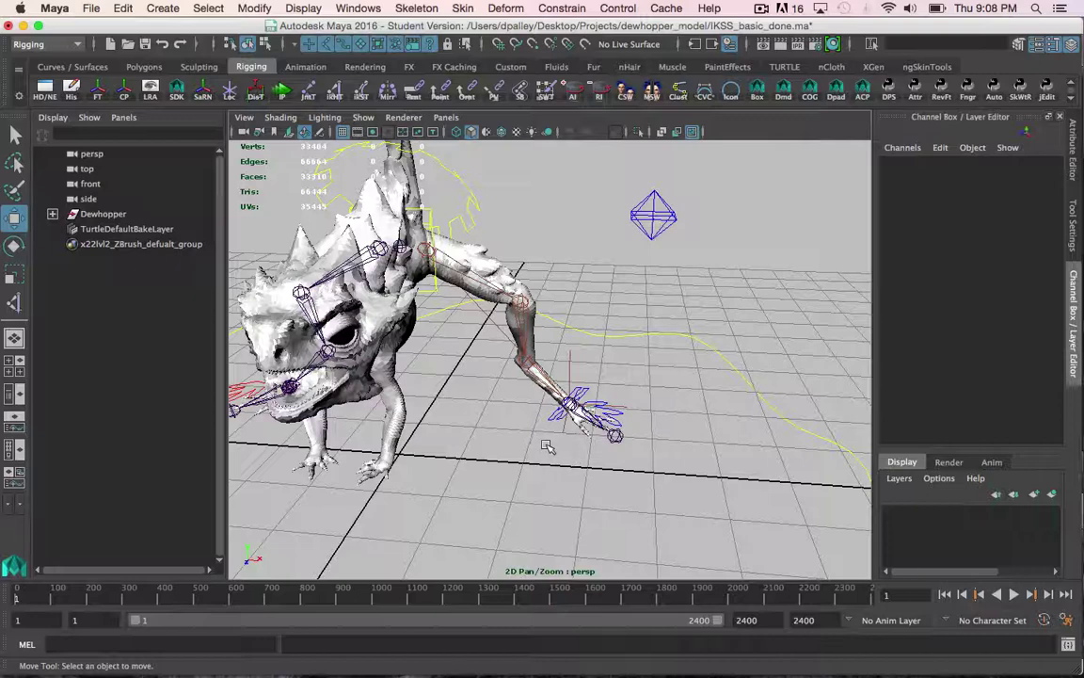
- Orbit around the creature, test-rotating the master control and undoing the rotation
mouse_move(744, 355)
left_mouse_down("alt")
mouse_move(702, 416)
mouse_move(635, 364)
mouse_move(403, 425)
mouse_move(559, 371)
left_mouse_up("alt")
left_click(755, 387)
key("e")
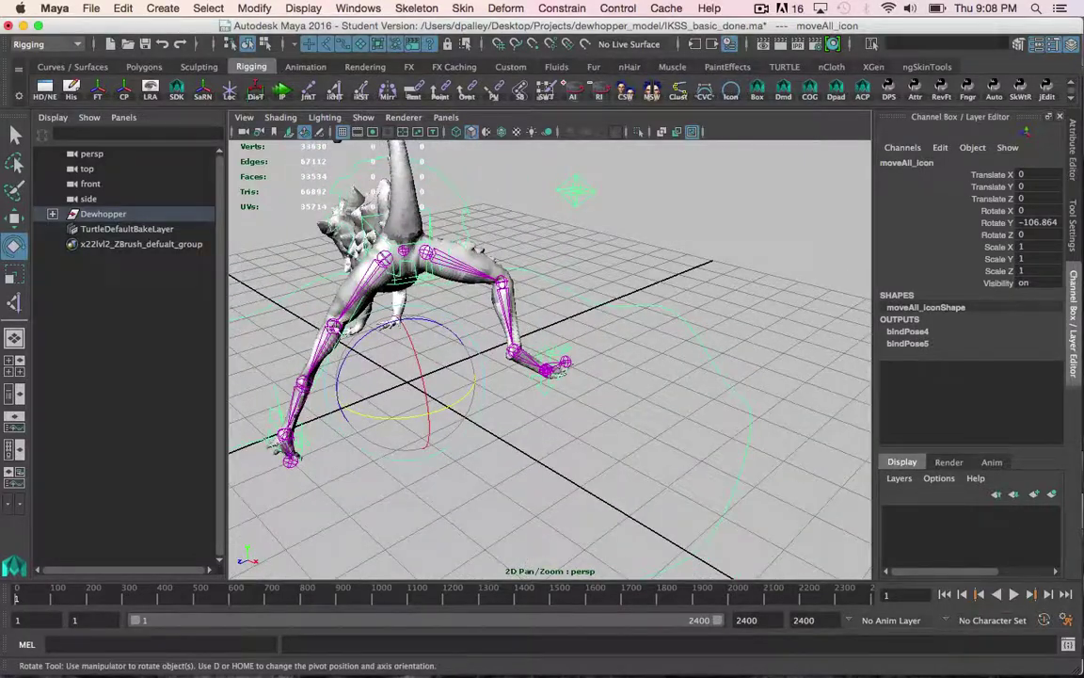
left_click_drag(389, 323, 378, 331, "alt")
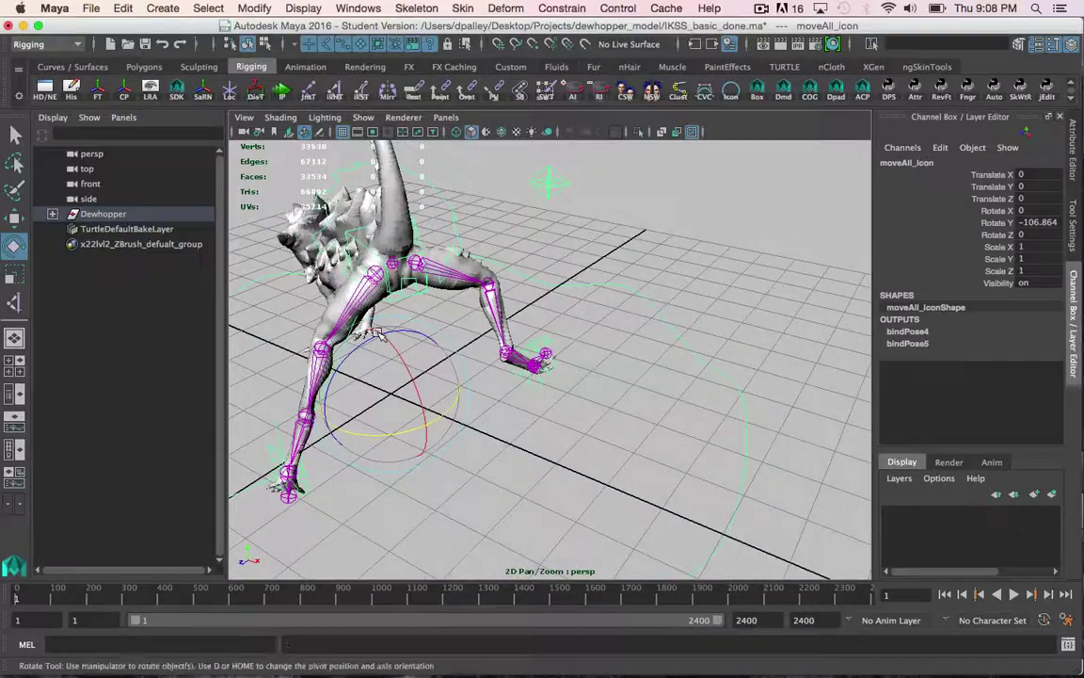
key("ctrl+z")
key("ctrl+z")
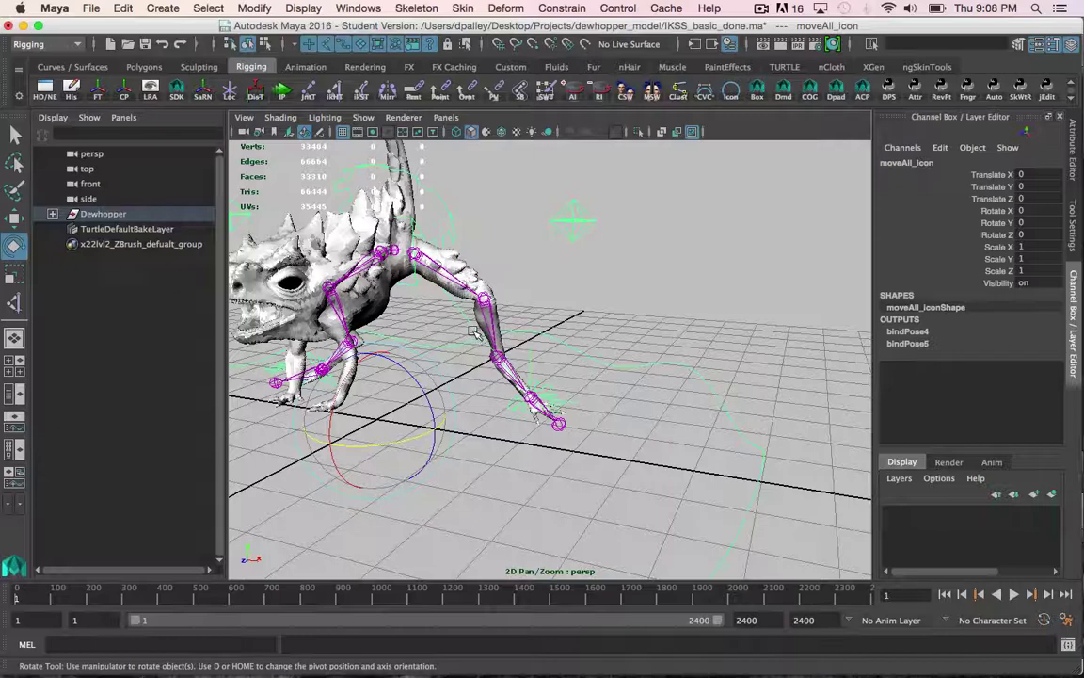
left_click_drag(472, 332, 479, 342, "alt")
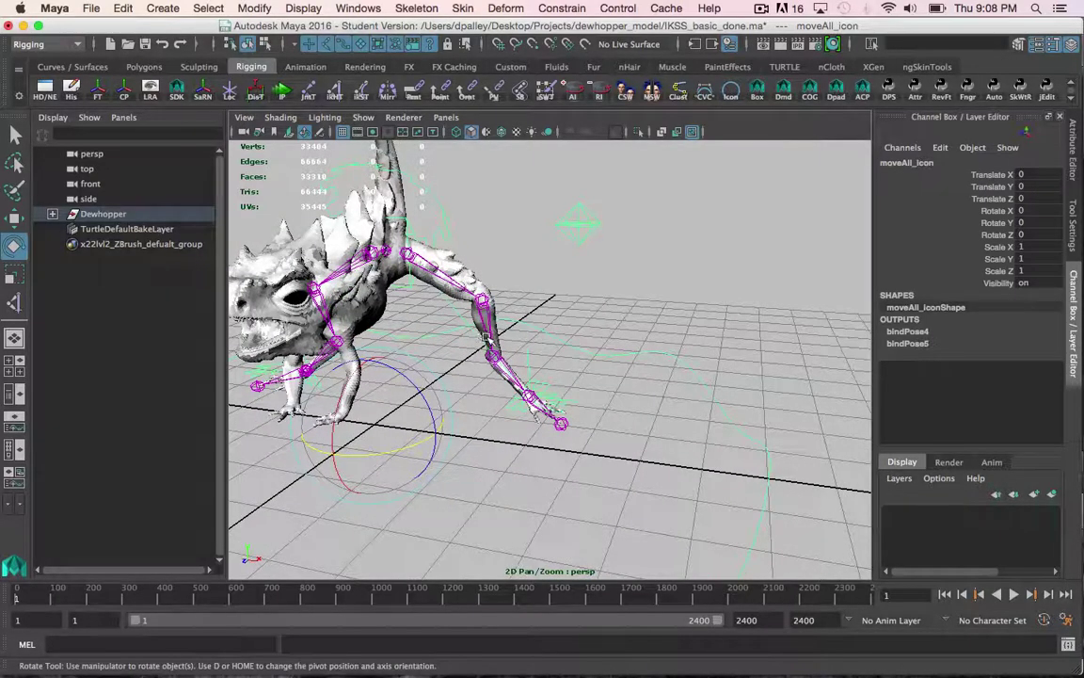
left_click_drag(450, 330, 588, 213, "alt")
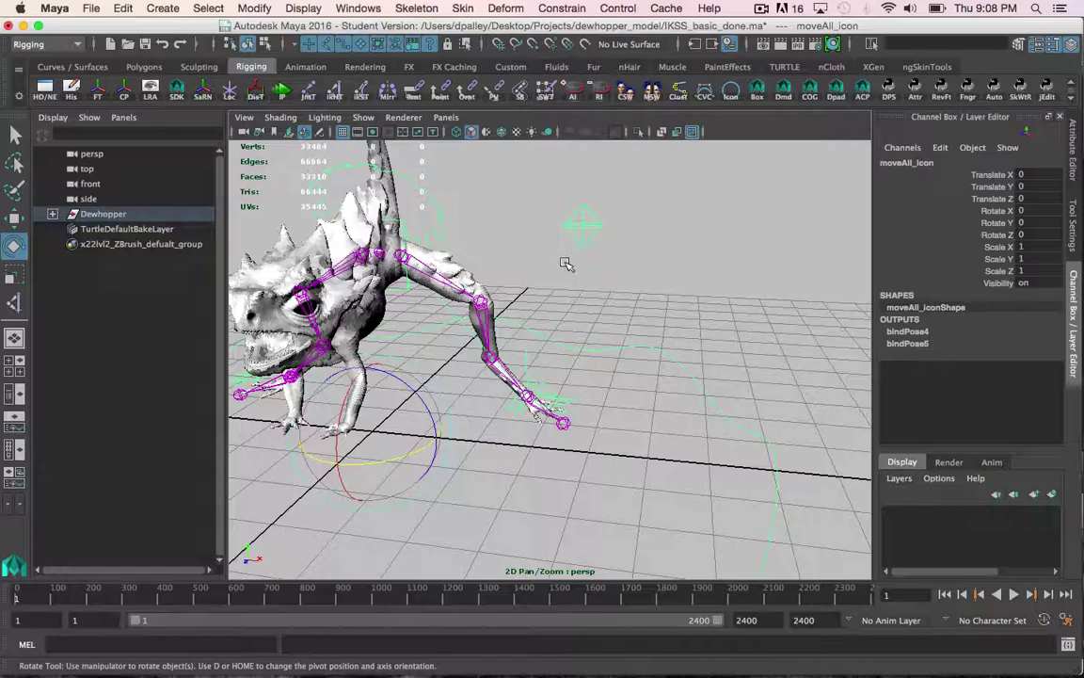
left_click_drag(527, 325, 492, 328, "alt")
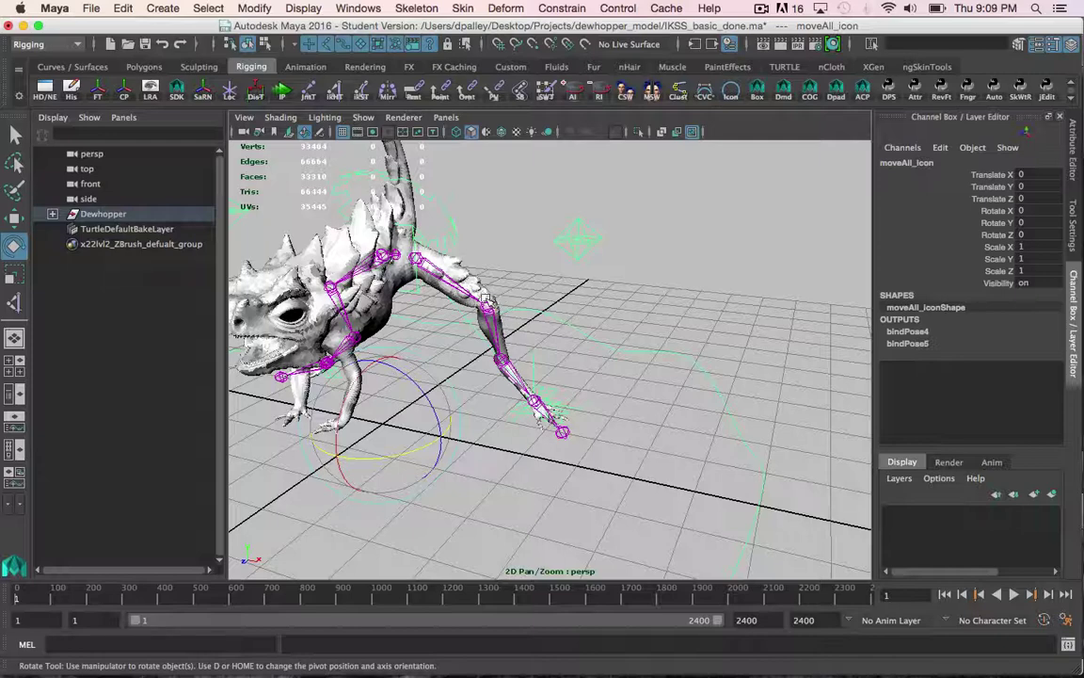
- Unparent lf_backLeg_SS_ikHandle to the top level with Shift+P, then select lf_backleg_IK_icon
mouse_move(477, 315)
left_mouse_down("alt")
mouse_move(497, 311)
mouse_move(488, 313)
left_mouse_up("alt")
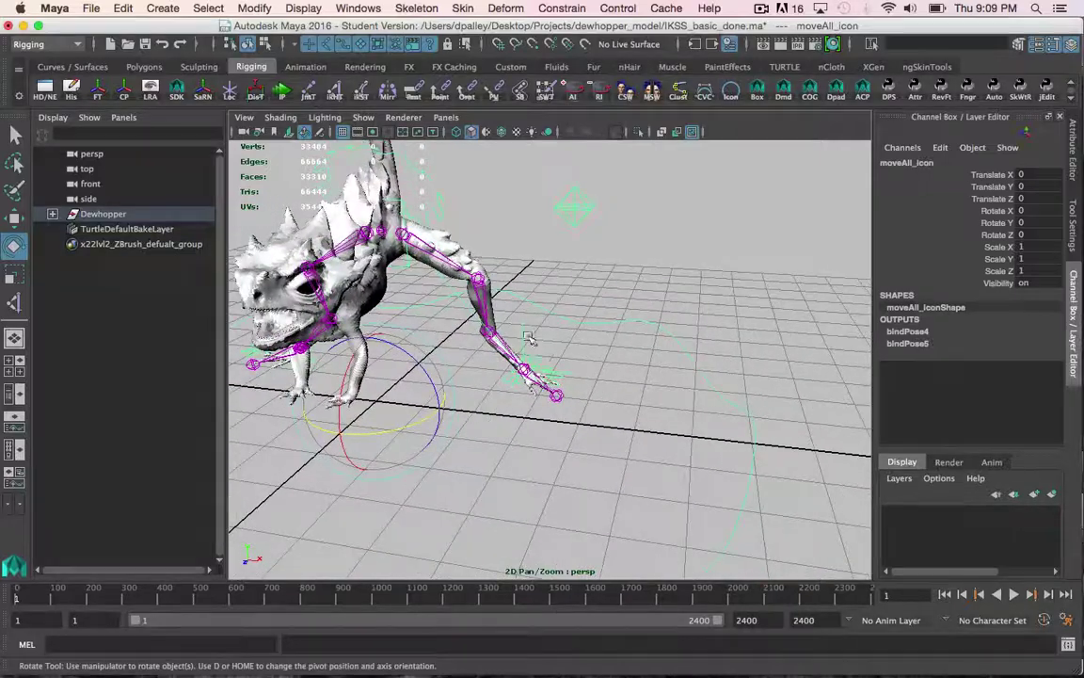
left_click(518, 366)
left_click_drag(512, 367, 513, 367, "alt")
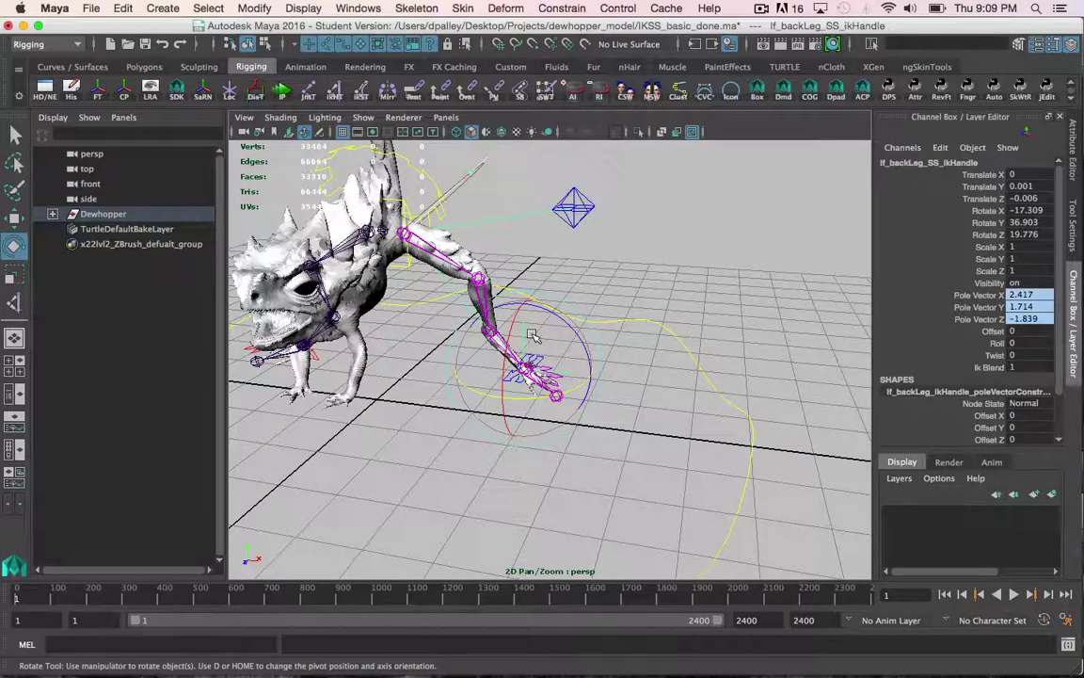
key("shift+p")
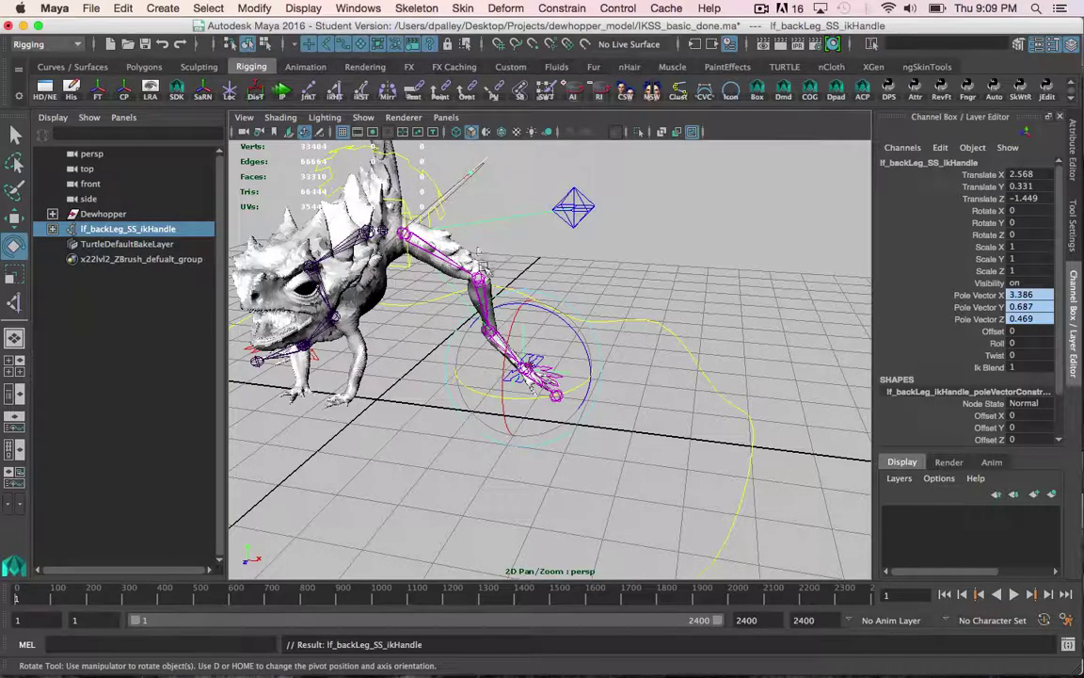
mouse_move(499, 293)
left_mouse_down("alt")
mouse_move(602, 325)
mouse_move(614, 365)
left_mouse_up("alt")
scroll(647, 332, "up", 5)
key("w")
left_click(558, 325)
left_click_drag(557, 326, 574, 348, "alt")
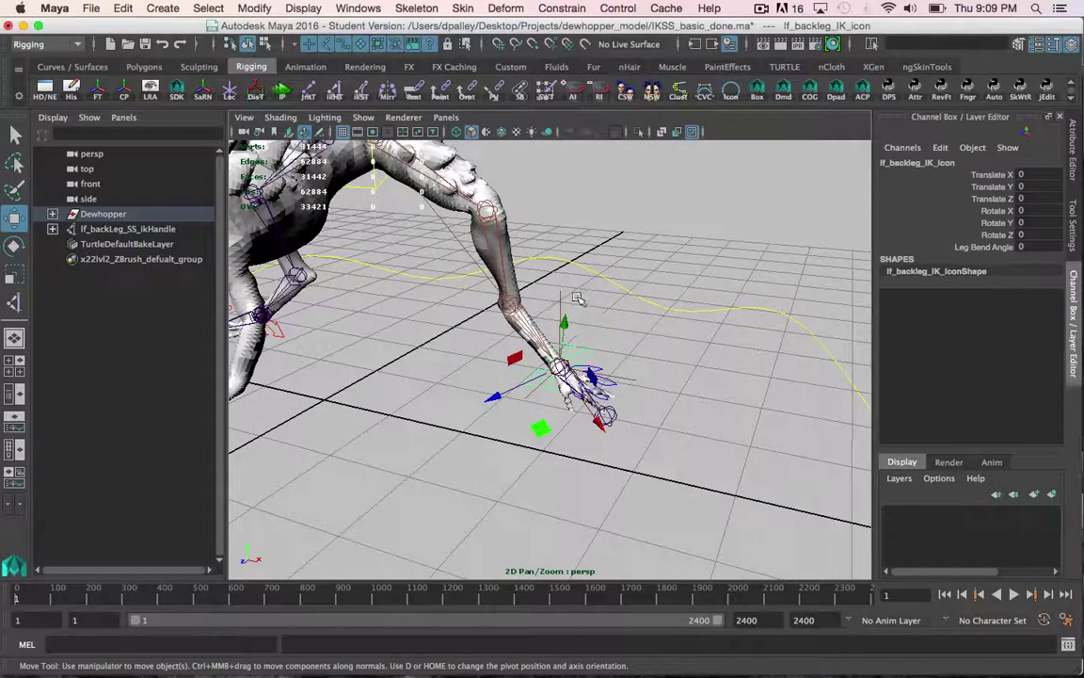
- Point-constrain lf_backLeg_SS_ikHandle to lf_backleg_IK_icon with Maintain offset on
left_click(519, 275)
left_click(542, 8)
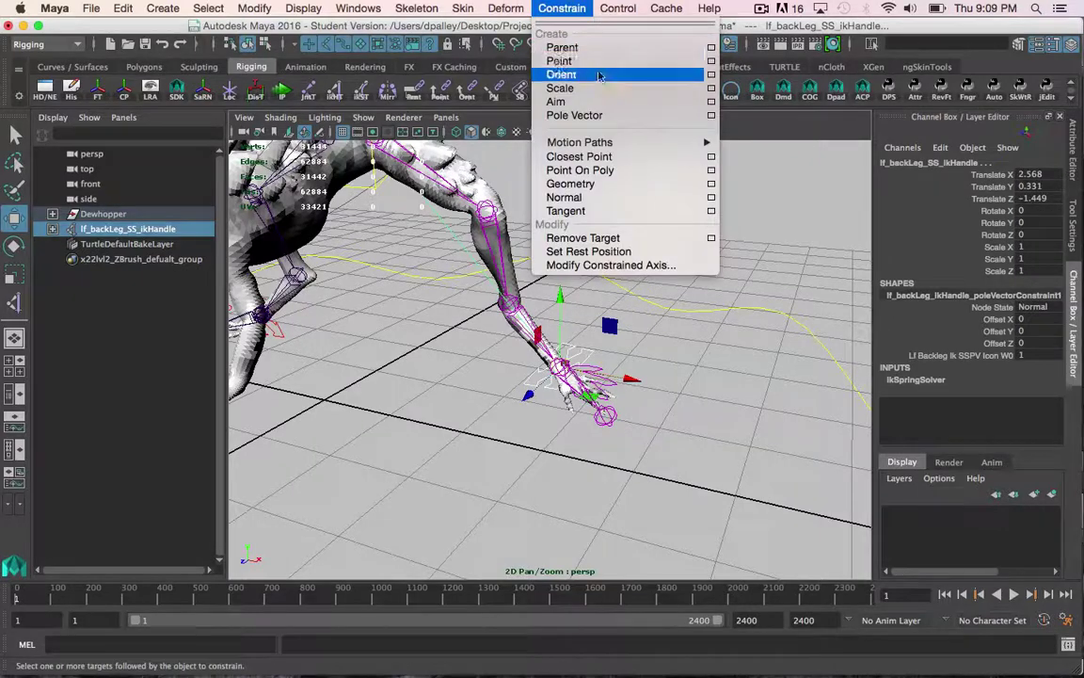
left_click(711, 61)
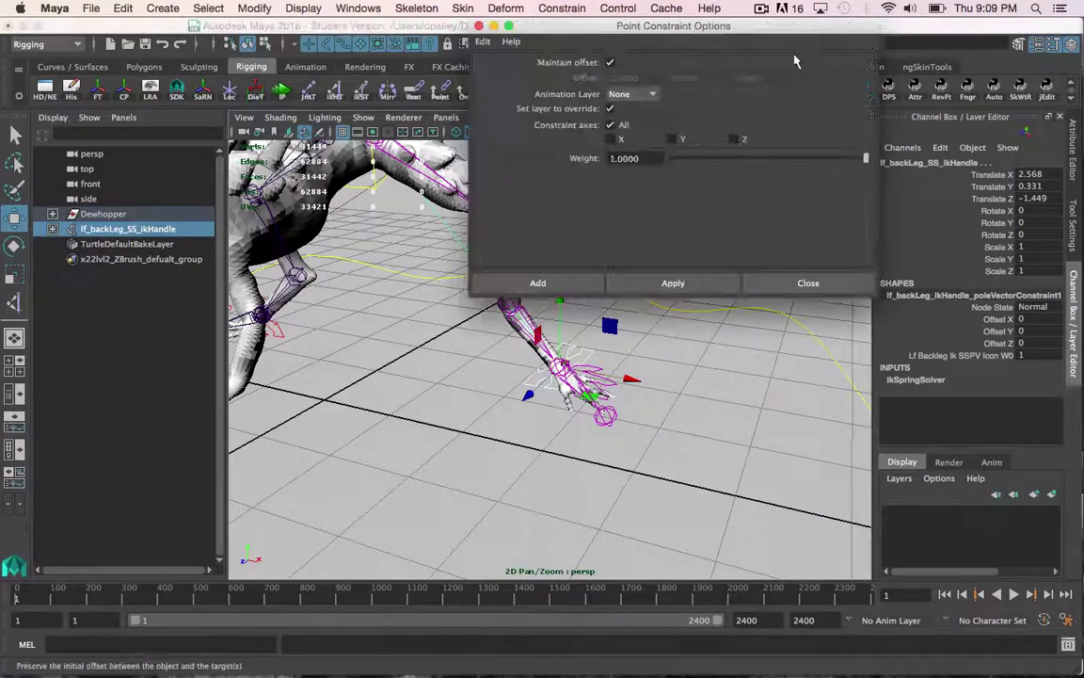
left_click(496, 268)
left_click(581, 344)
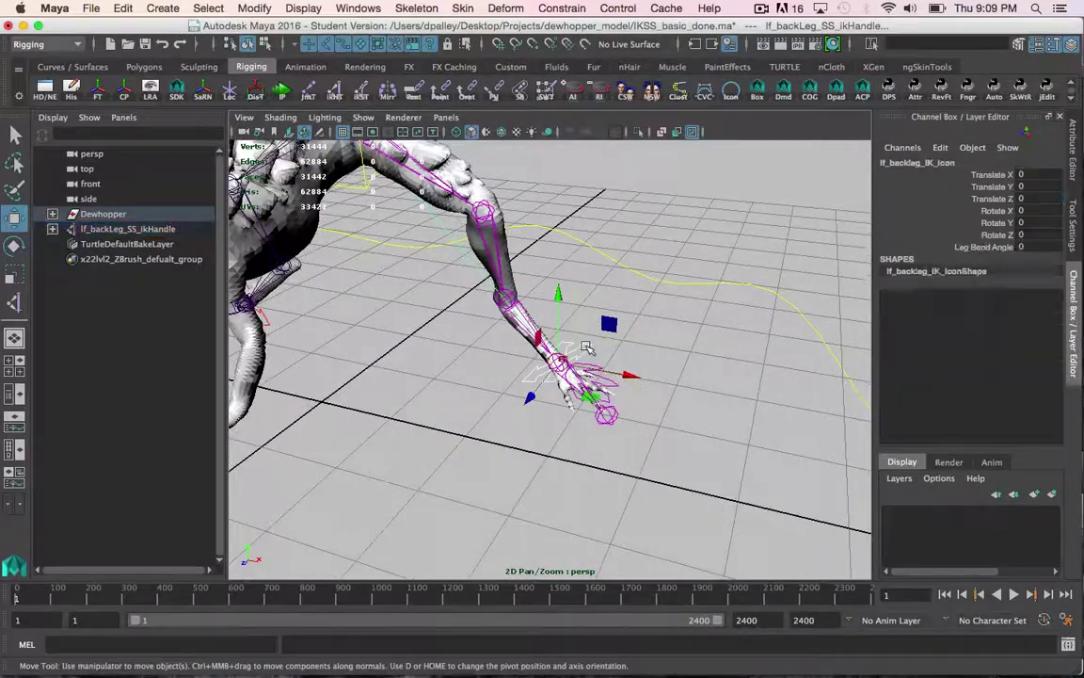
mouse_move(573, 356)
left_mouse_down()
mouse_move(589, 311)
mouse_move(569, 291)
mouse_move(644, 318)
mouse_move(607, 311)
left_mouse_up()
key("ctrl+z")
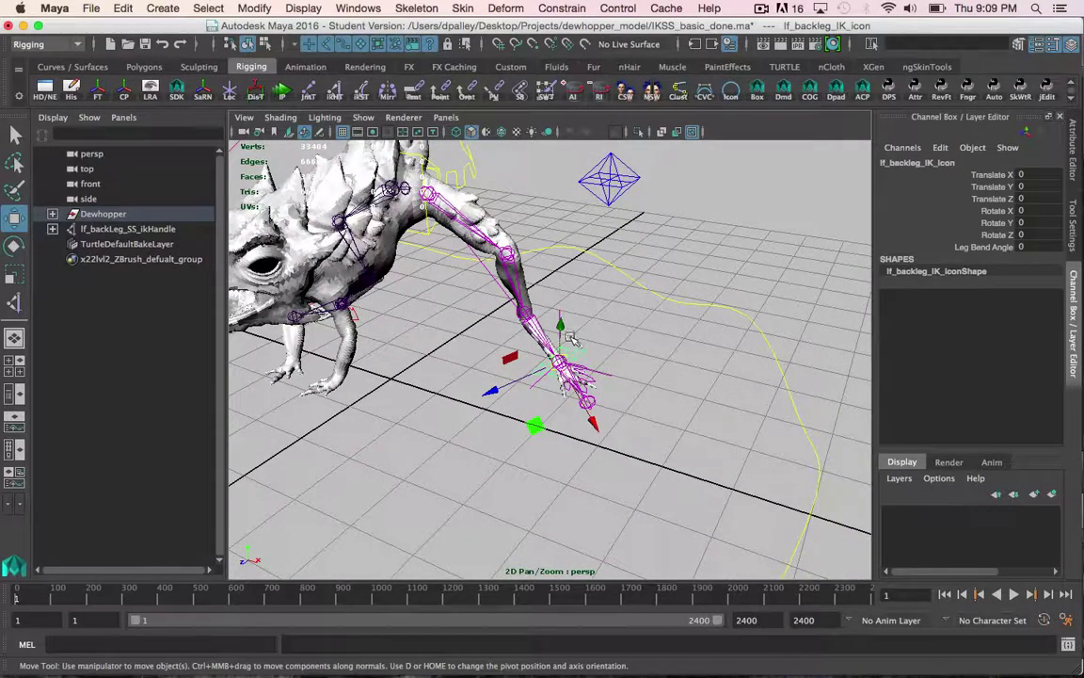
mouse_move(569, 339)
left_mouse_down("alt")
mouse_move(588, 302)
mouse_move(595, 342)
left_mouse_up("alt")
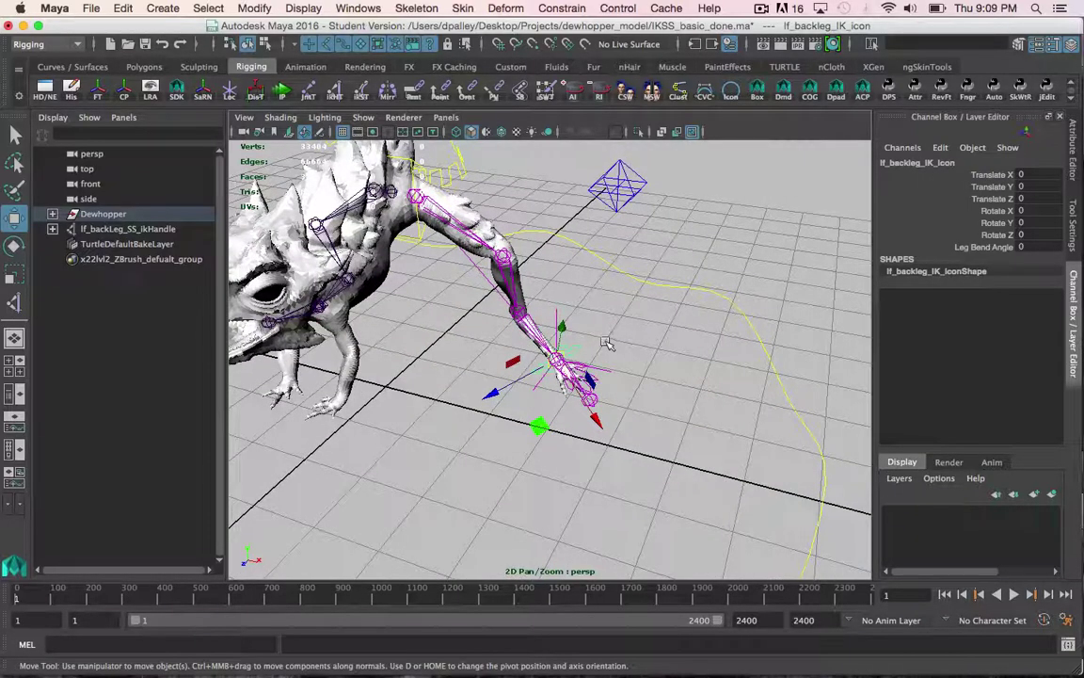
left_click_drag(603, 347, 648, 302, "alt")
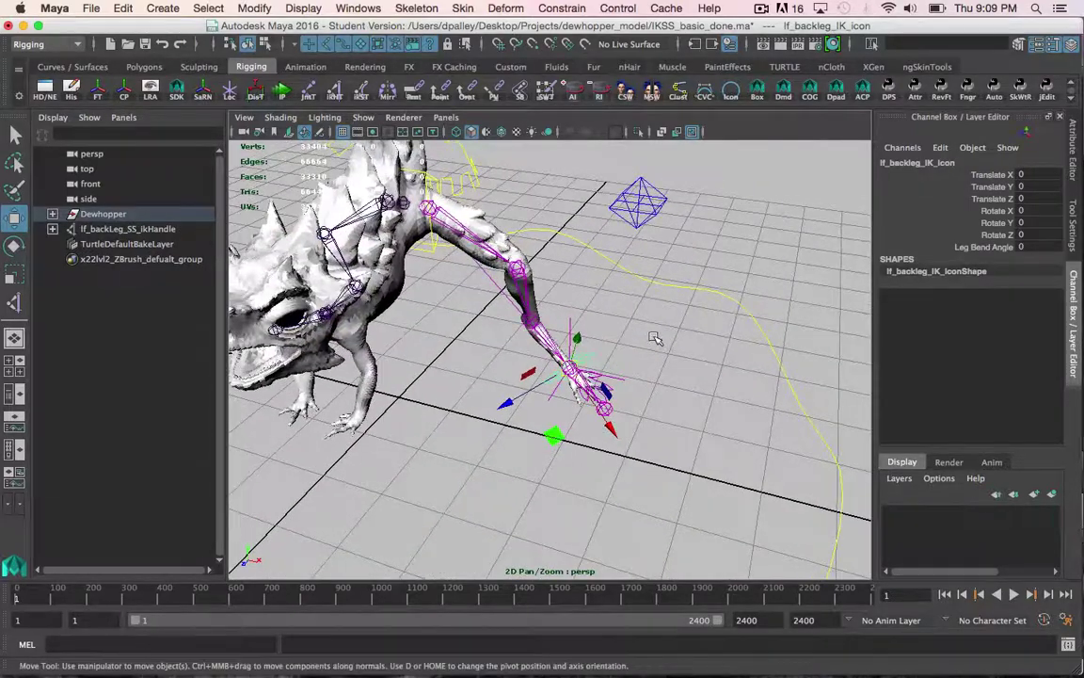
mouse_move(527, 309)
left_mouse_down("alt")
mouse_move(598, 351)
mouse_move(593, 344)
left_mouse_up("alt")
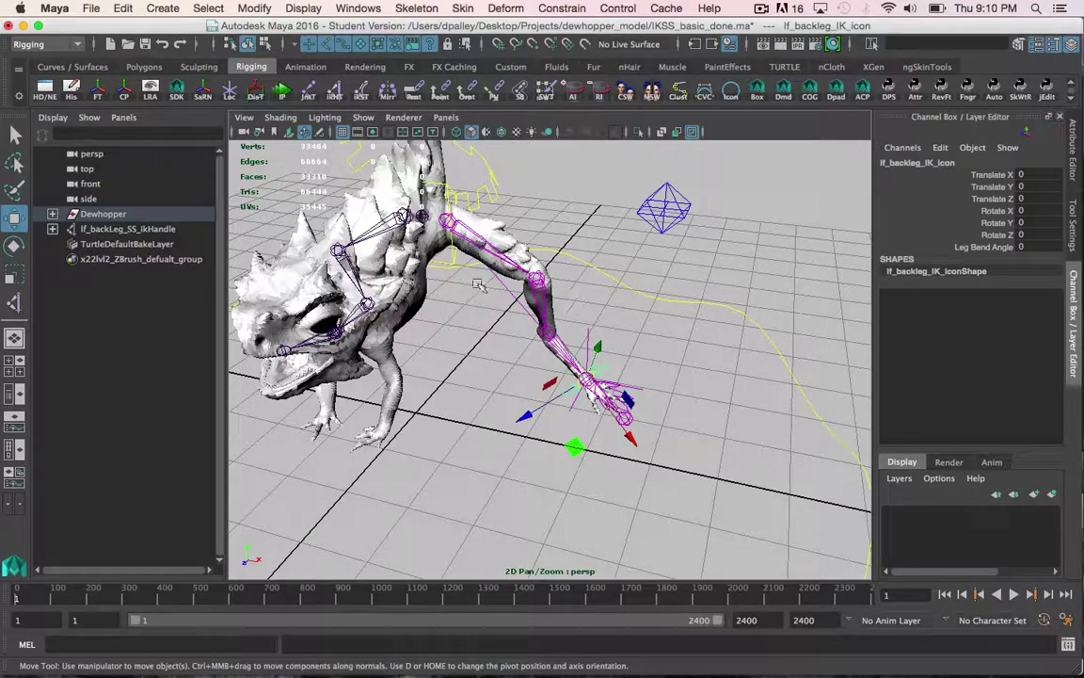
left_click_drag(482, 270, 527, 312, "alt")
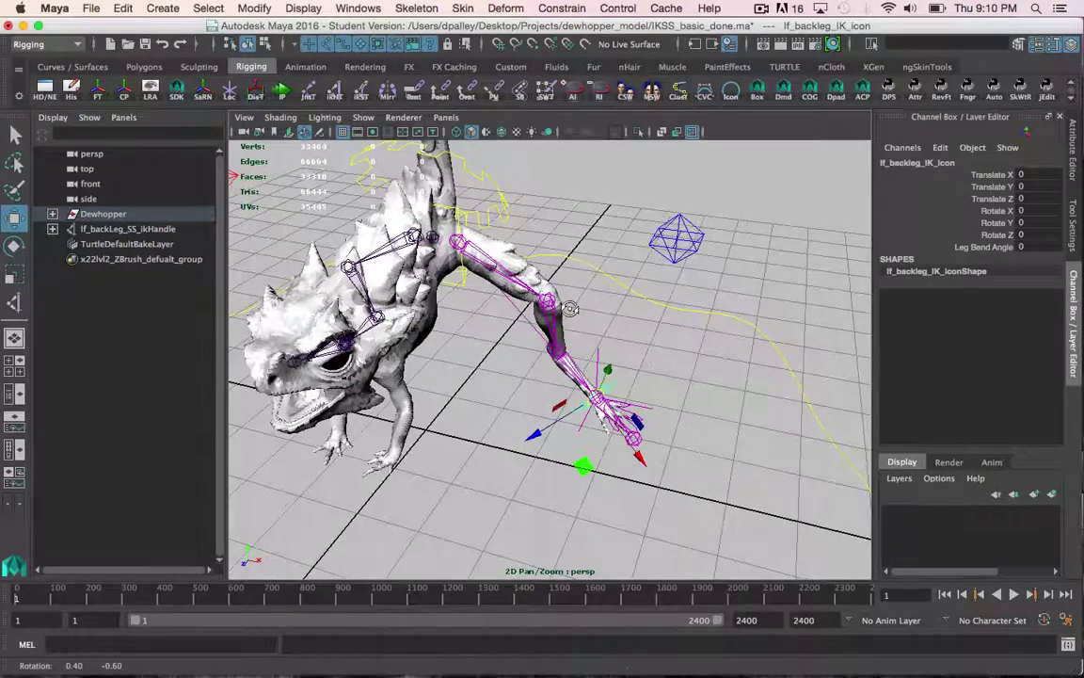
left_click_drag(577, 316, 614, 346, "alt")
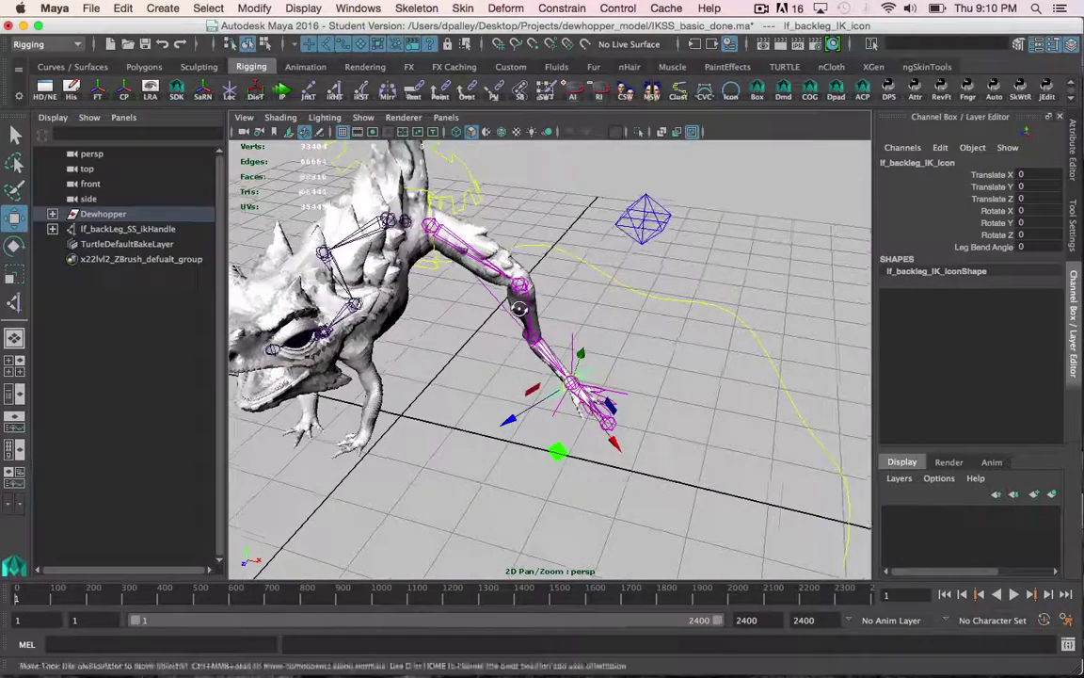
left_click(675, 259)
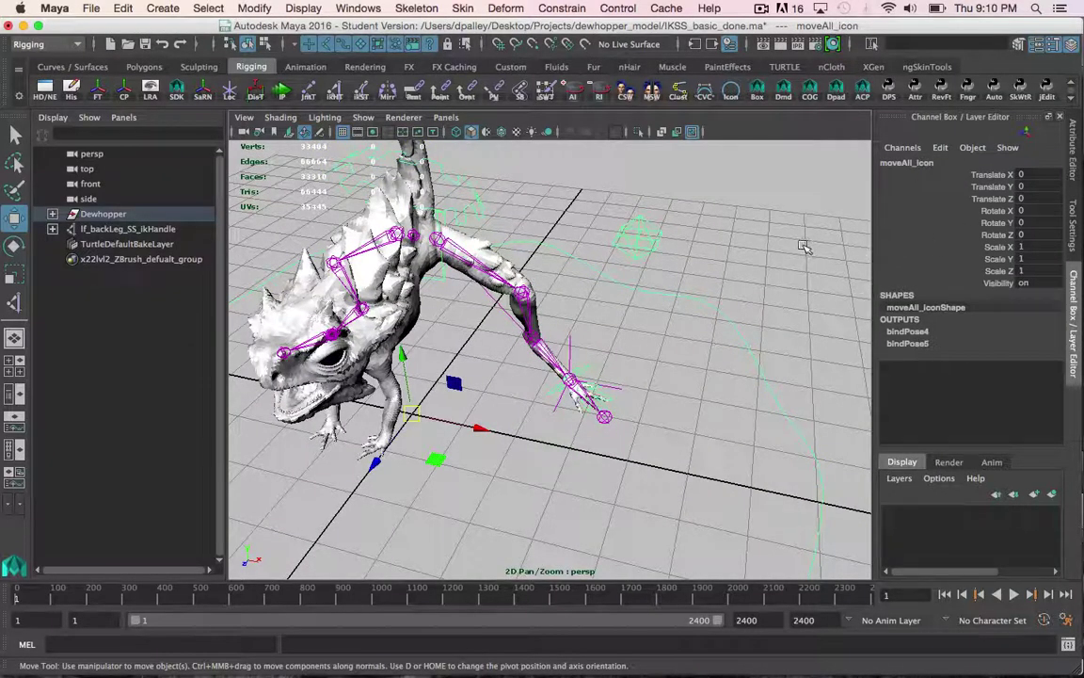
mouse_move(719, 302)
left_mouse_down("alt")
mouse_move(675, 341)
mouse_move(673, 327)
mouse_move(639, 304)
left_mouse_up("alt")
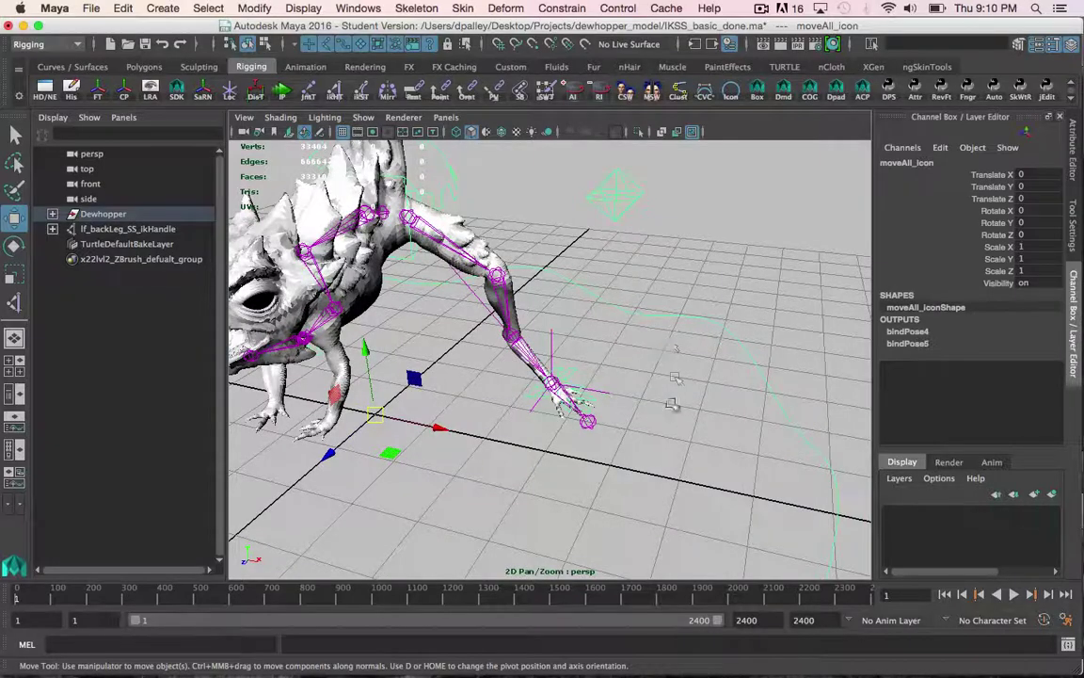
left_click_drag(690, 388, 602, 348, "alt")
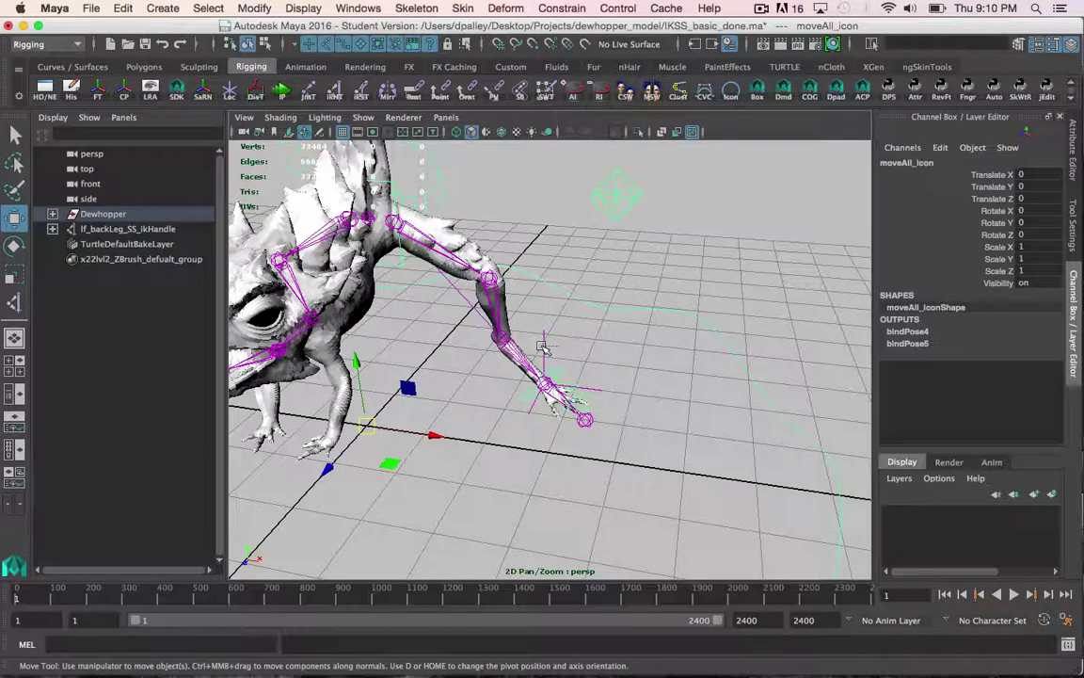
- Connect moveAll_icon rotateY to lf_backLeg_SS_ikHandle twist in the Connection Editor
left_click(508, 319)
left_click(357, 7)
mouse_move(382, 61)
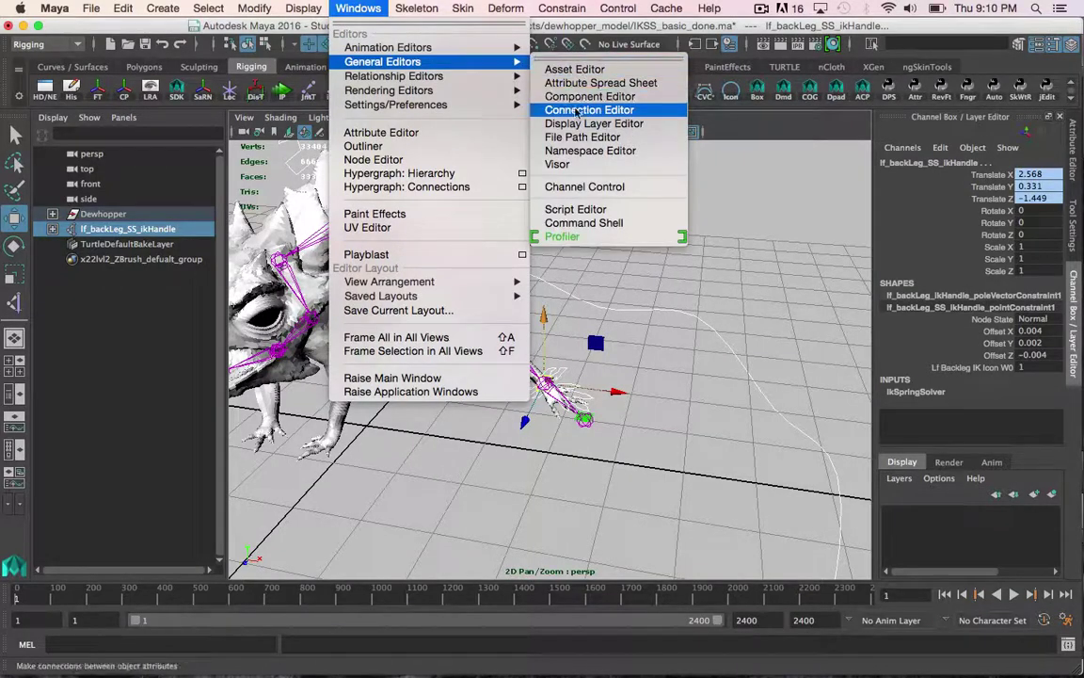
left_click(579, 110)
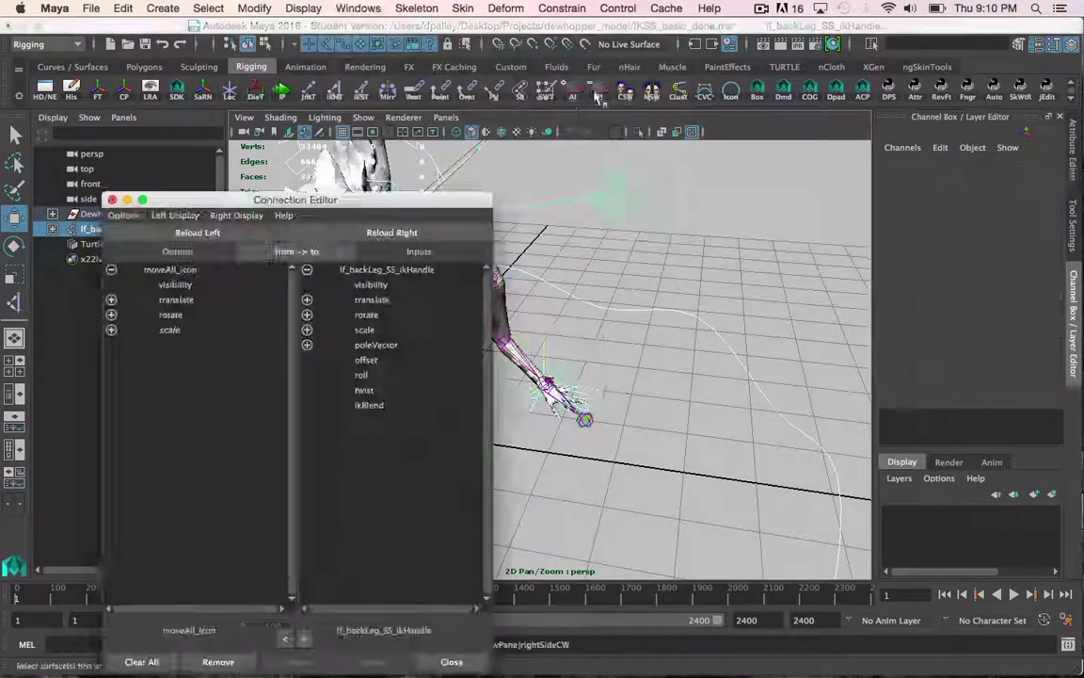
left_click(111, 316)
left_click(190, 345)
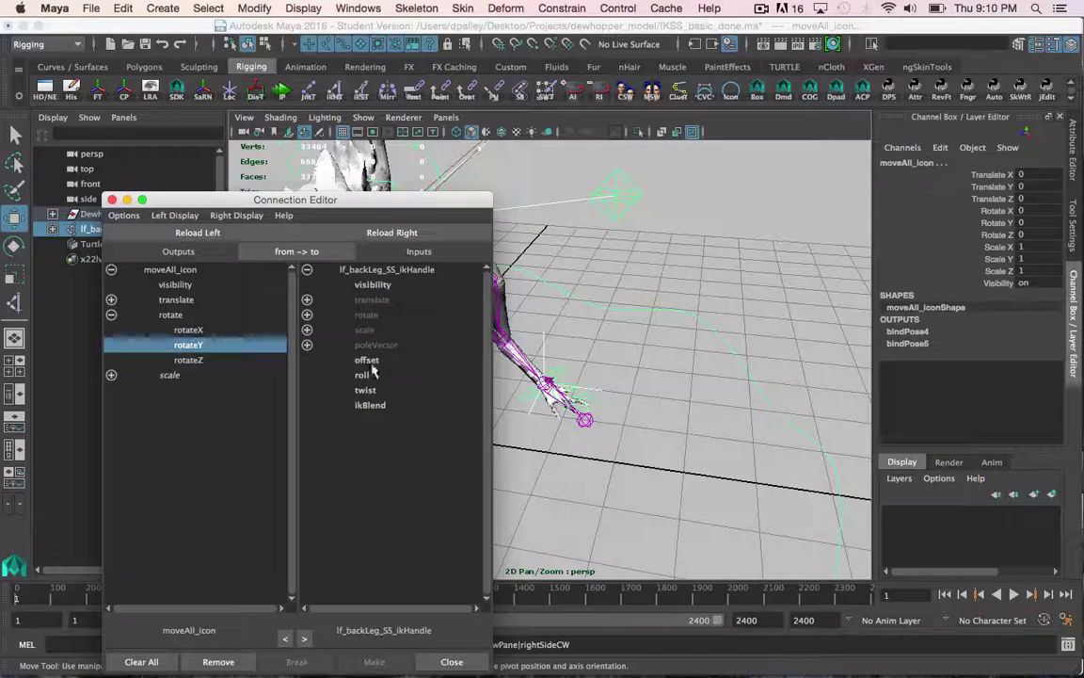
left_click(381, 390)
left_click(452, 662)
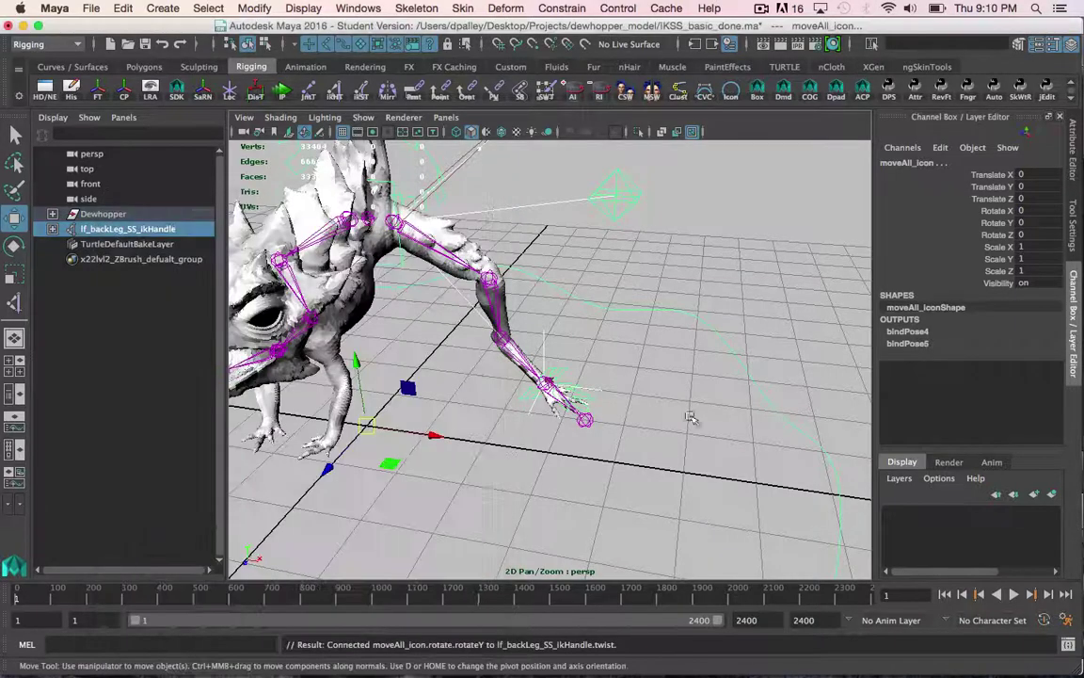
scroll(654, 366, "down", 3)
key("e")
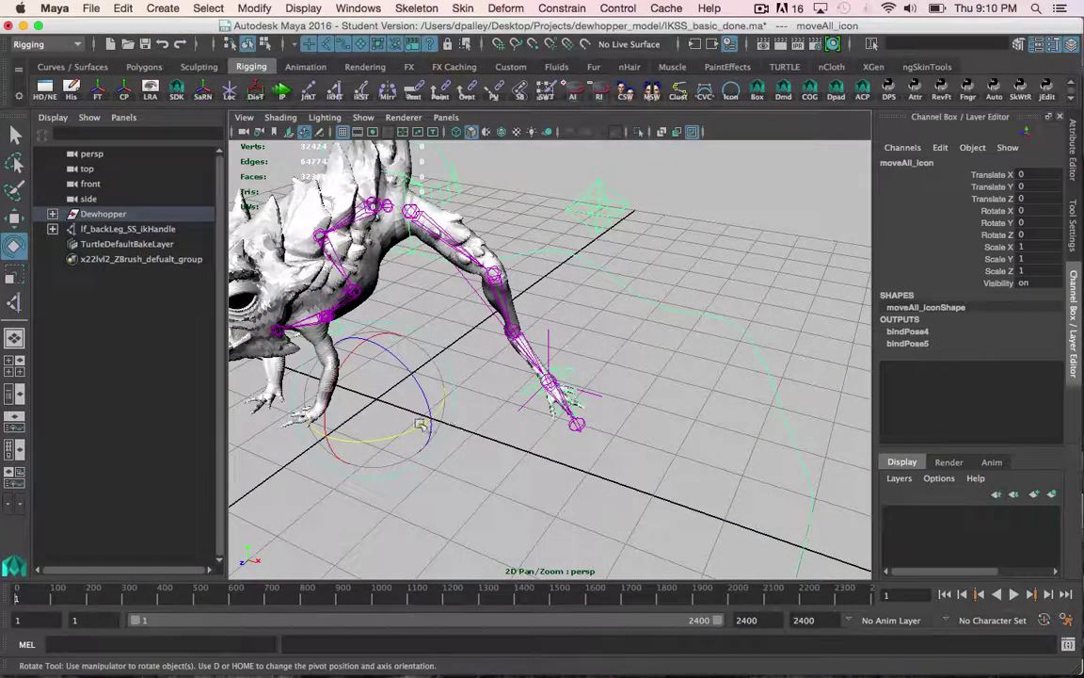
mouse_move(403, 428)
left_mouse_down()
mouse_move(339, 435)
mouse_move(565, 405)
left_mouse_up()
left_click_drag(557, 212, 508, 351, "alt")
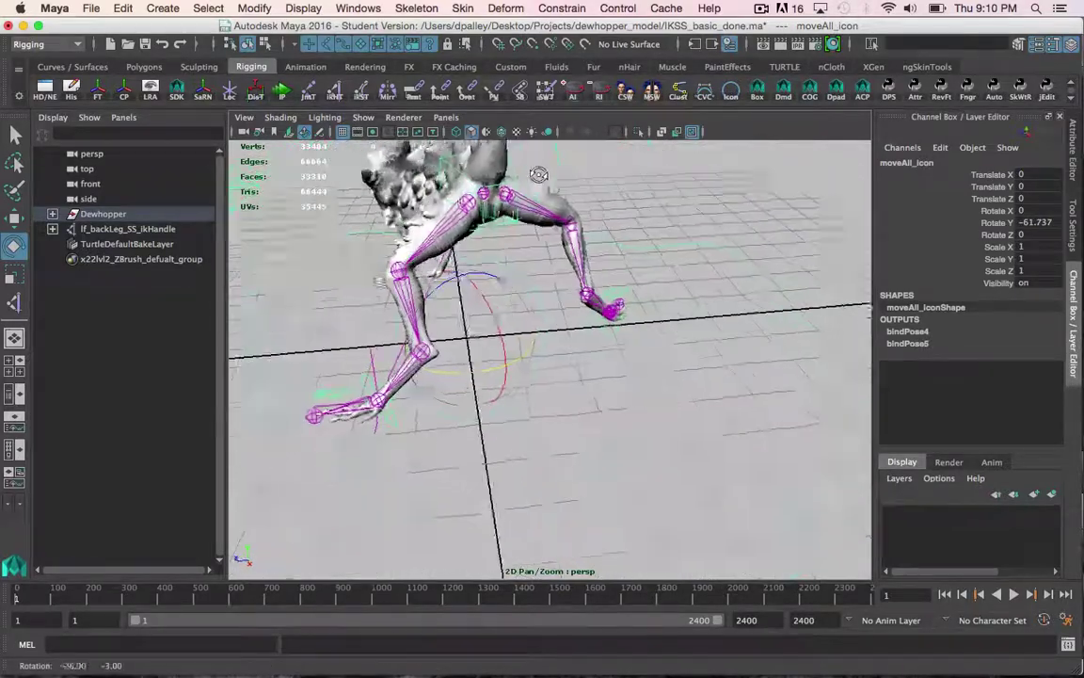
key("z")
key("z")
key("z")
key("z")
mouse_move(516, 360)
left_mouse_down("alt")
mouse_move(591, 351)
mouse_move(624, 364)
mouse_move(586, 370)
mouse_move(609, 367)
left_mouse_up("alt")
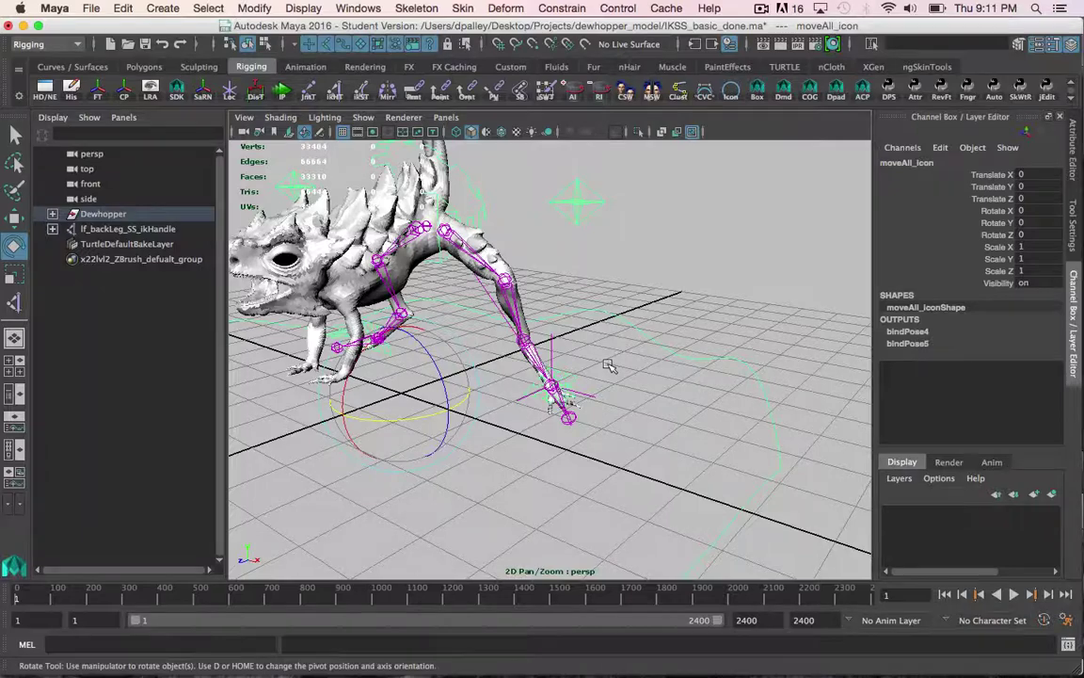
left_click_drag(609, 365, 623, 363, "alt")
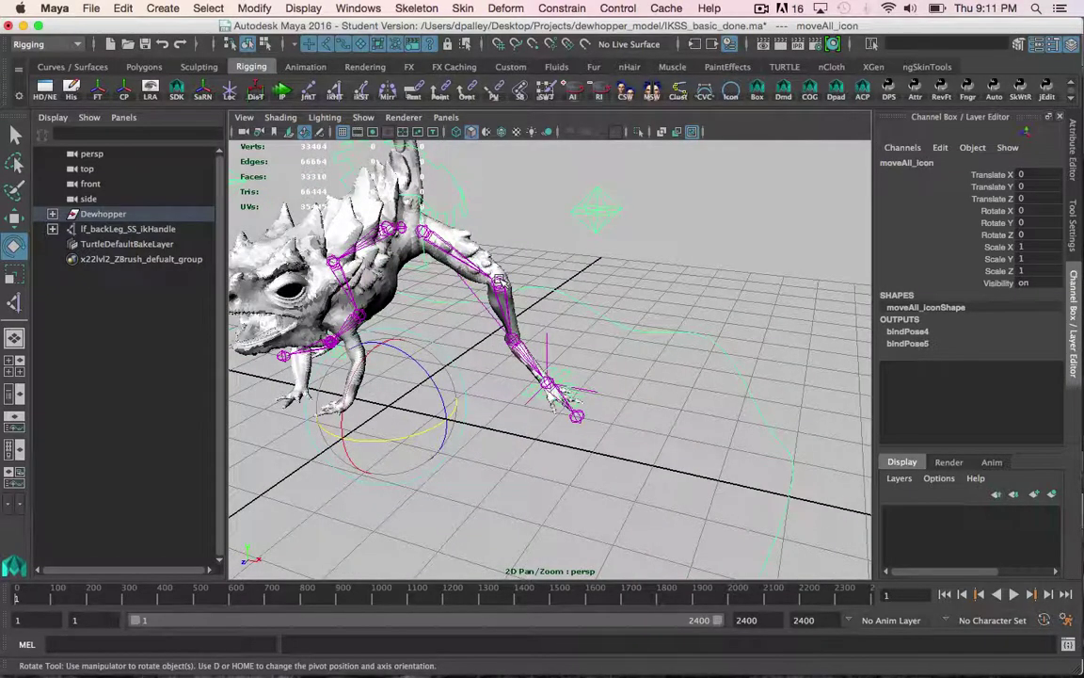
mouse_move(515, 276)
left_mouse_down("alt")
mouse_move(553, 309)
mouse_move(587, 304)
left_mouse_up("alt")
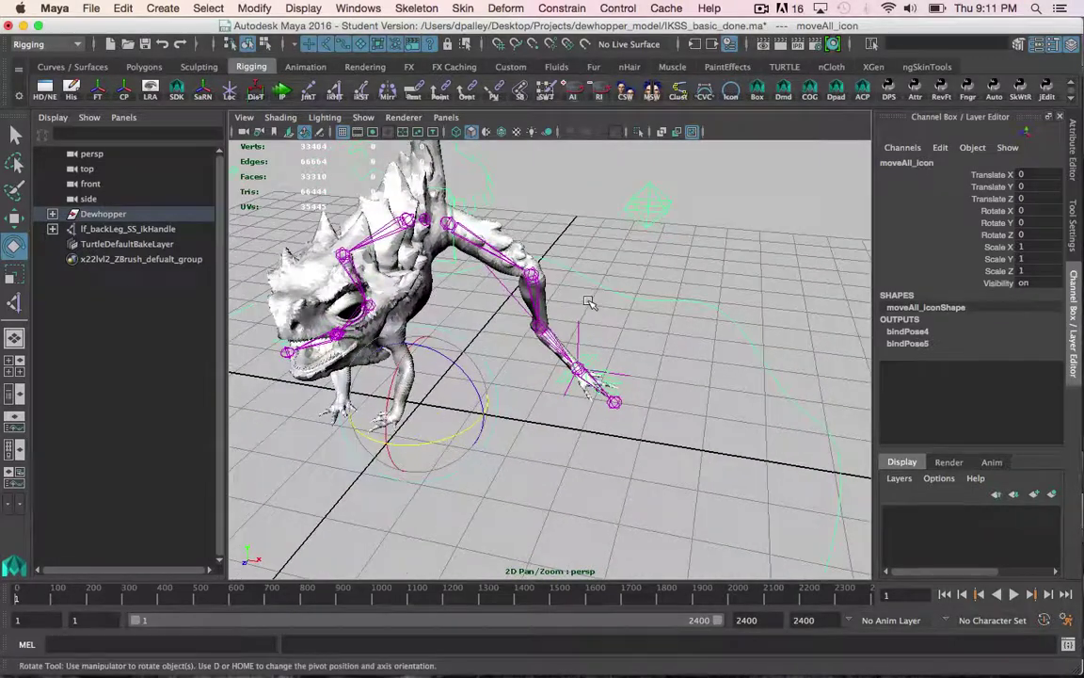
- Select the back-leg pole vector control, delete it, and restore it with undo
left_click(593, 337)
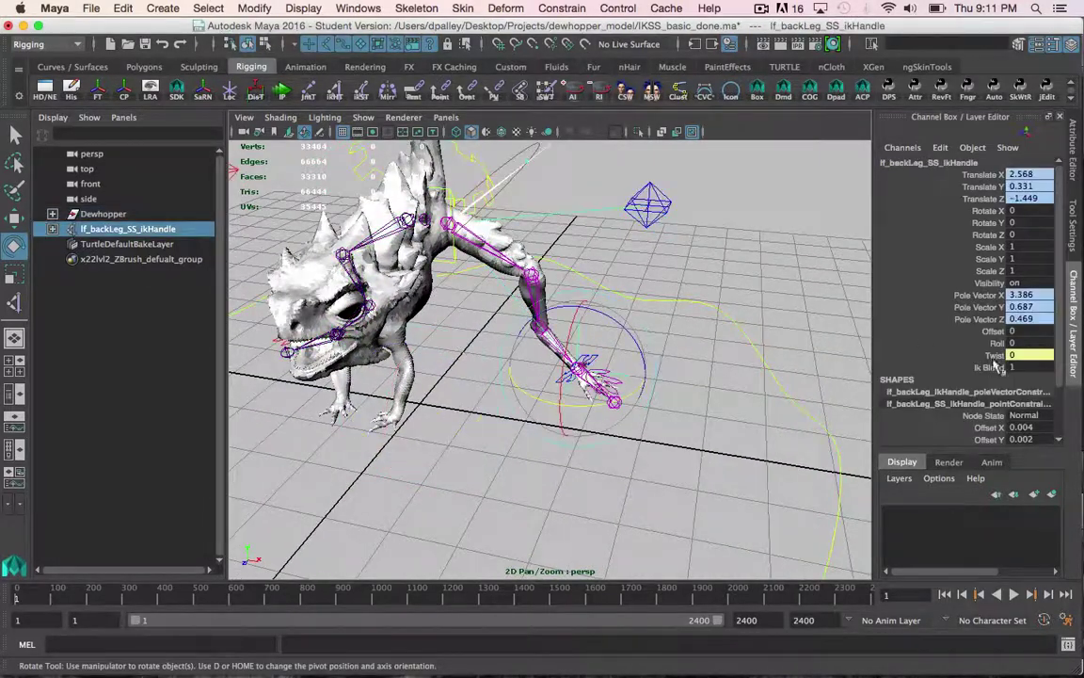
right_click_drag(1000, 363, 760, 318)
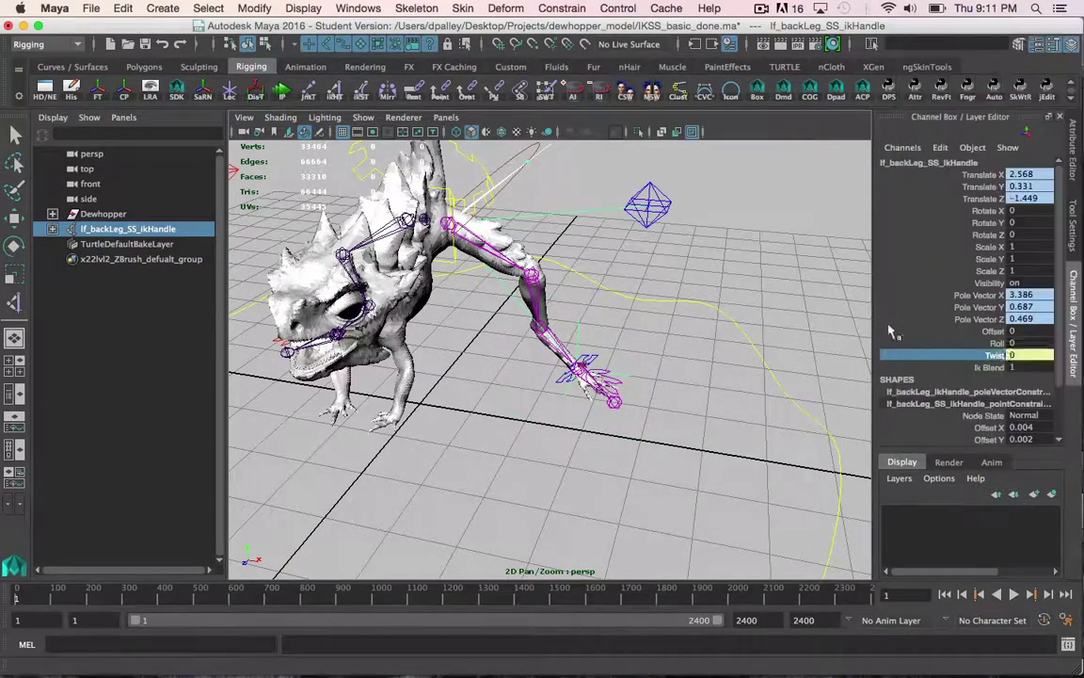
left_click_drag(721, 330, 717, 310, "alt")
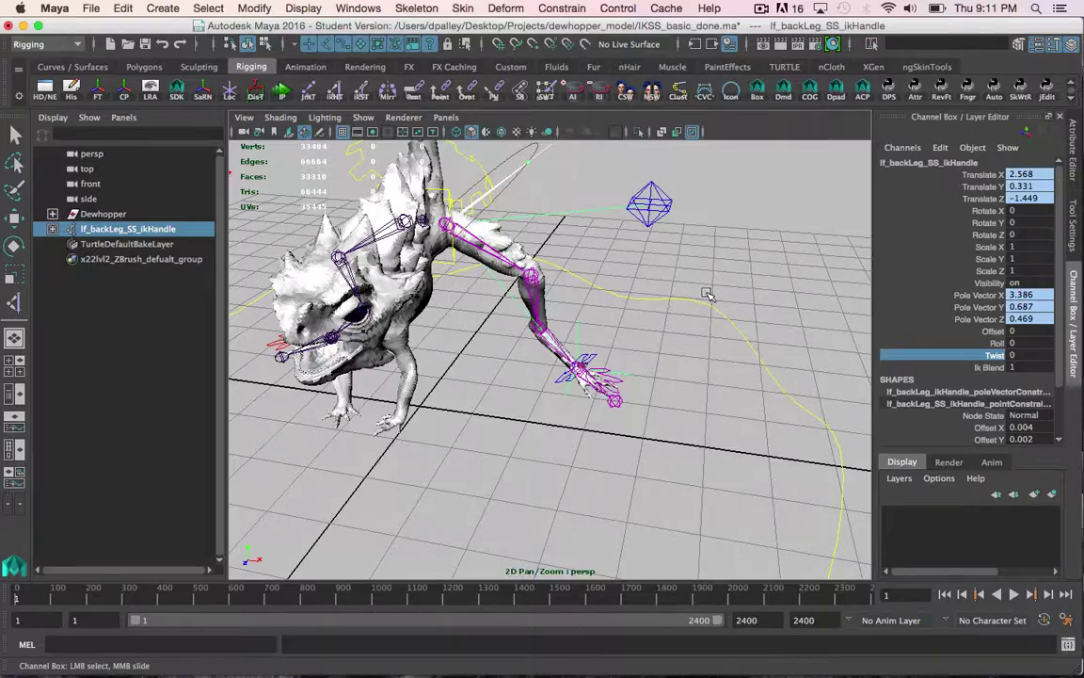
left_click_drag(707, 281, 727, 229, "alt")
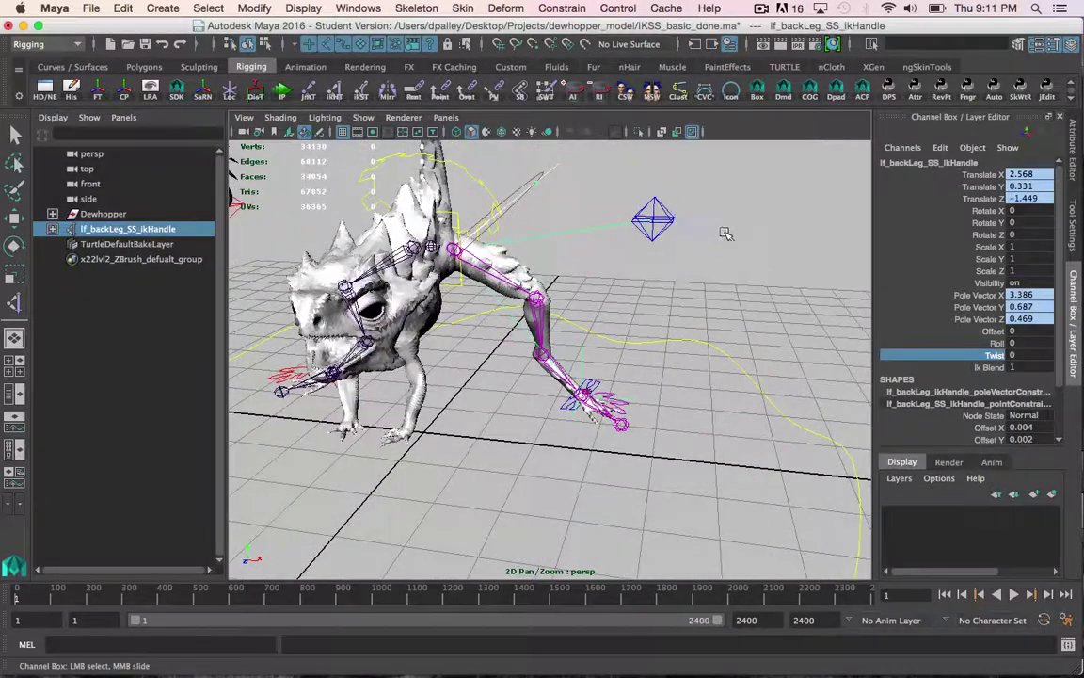
left_click(653, 218)
key("e")
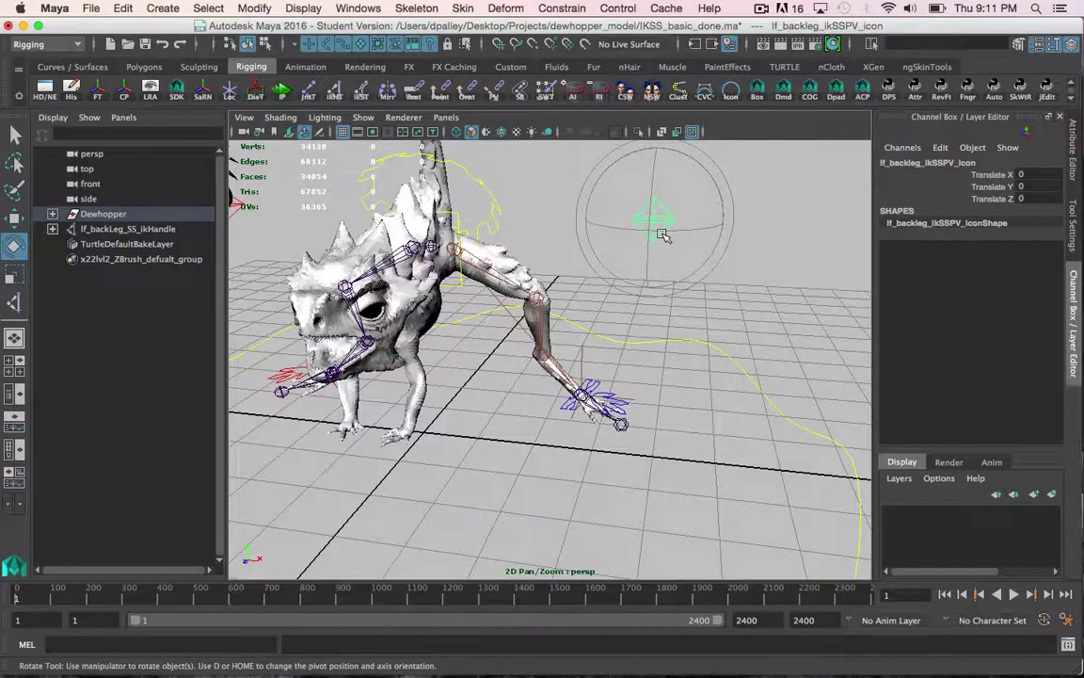
key("Delete")
left_click_drag(694, 300, 669, 334, "alt")
key("ctrl+z")
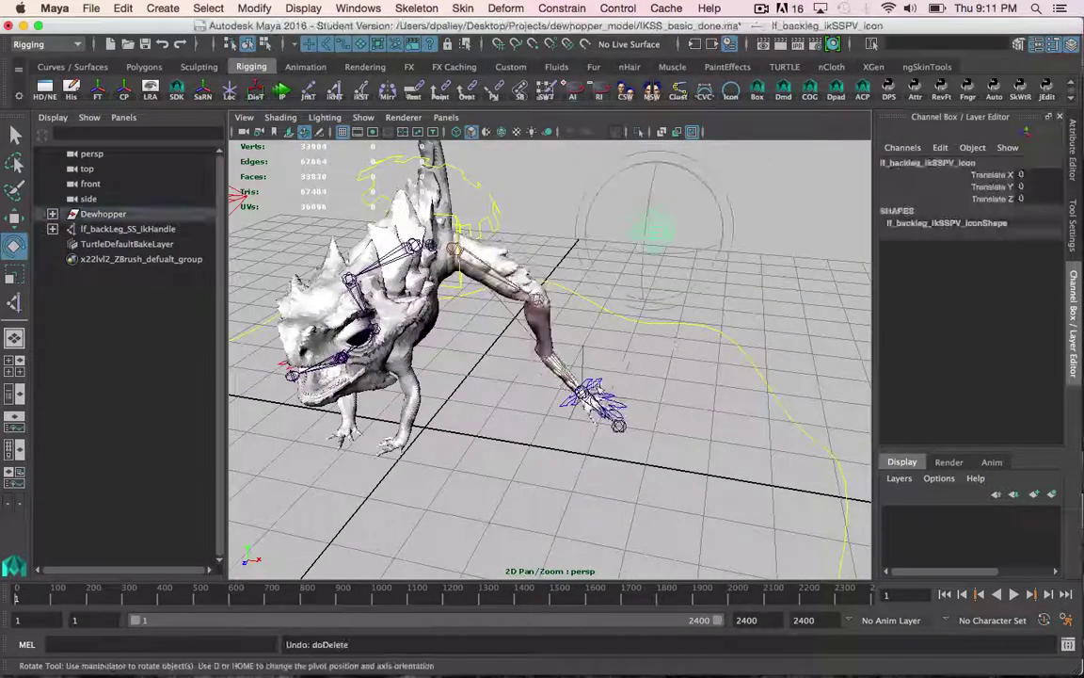
- Delete the poleVector constraint under lf_backLeg_SS_ikHandle, then delete the pole vector icon
left_click(132, 229)
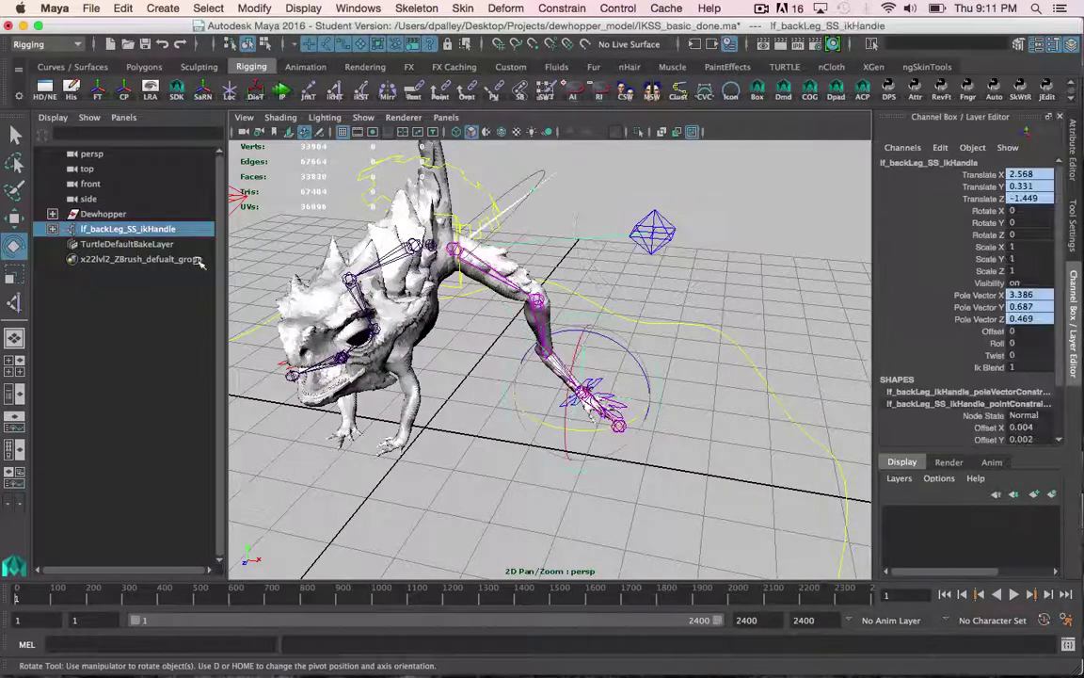
left_click(53, 229)
left_click(158, 245)
key("Delete")
left_click(659, 226)
key("Delete")
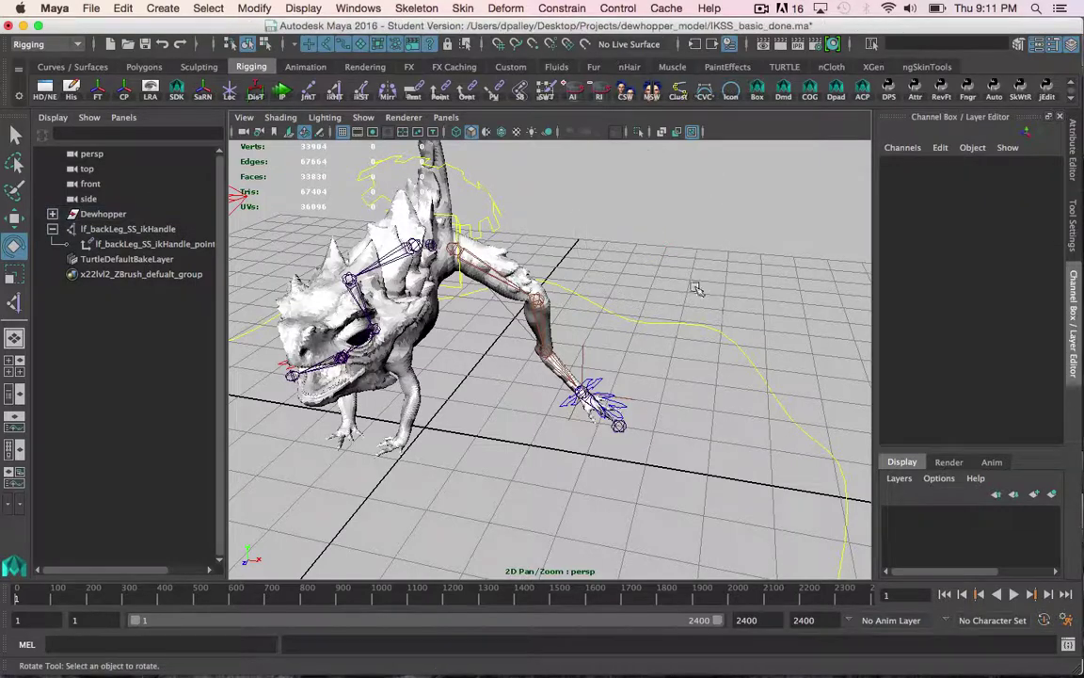
left_click(689, 363)
left_click_drag(689, 362, 534, 427)
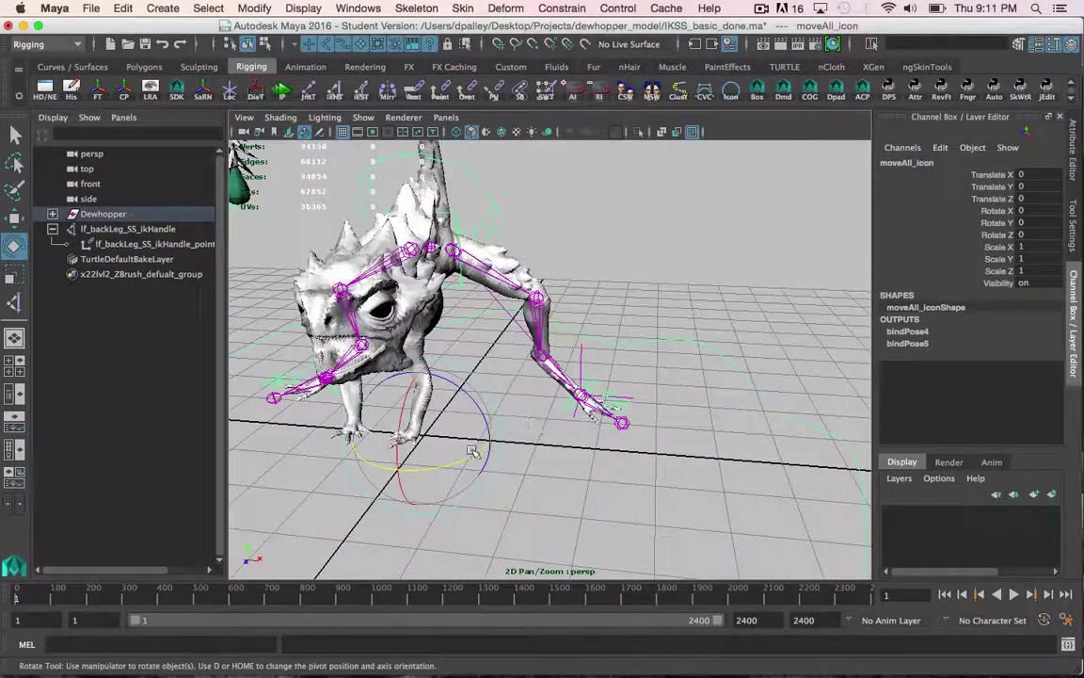
mouse_move(472, 458)
left_mouse_down()
mouse_move(501, 387)
mouse_move(448, 214)
left_mouse_up()
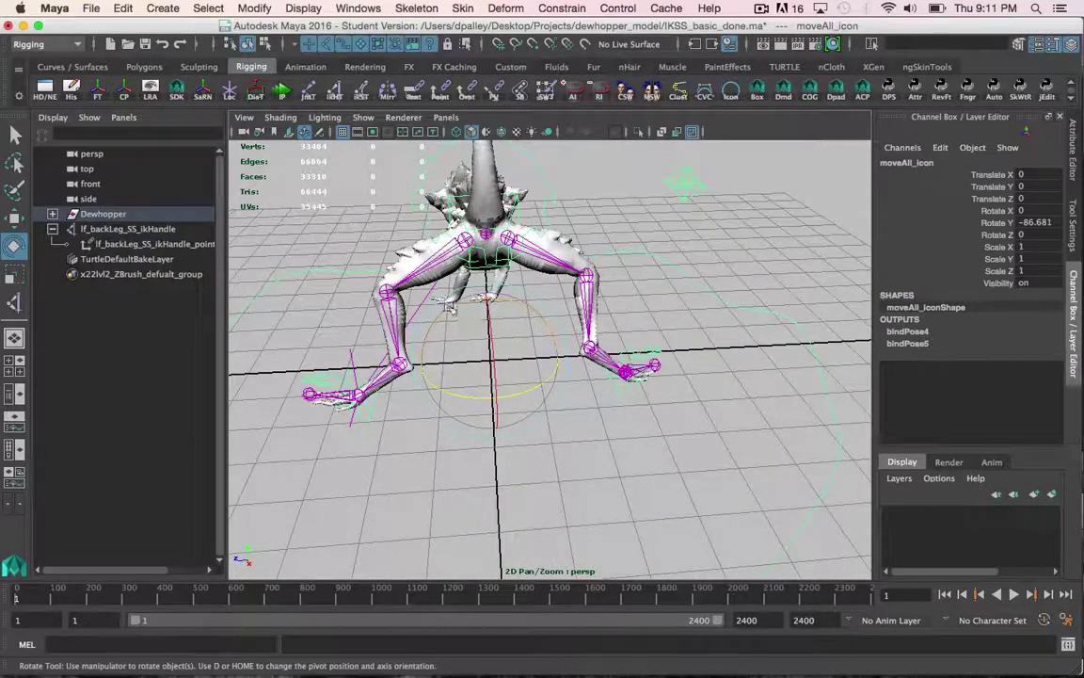
key("ctrl+z")
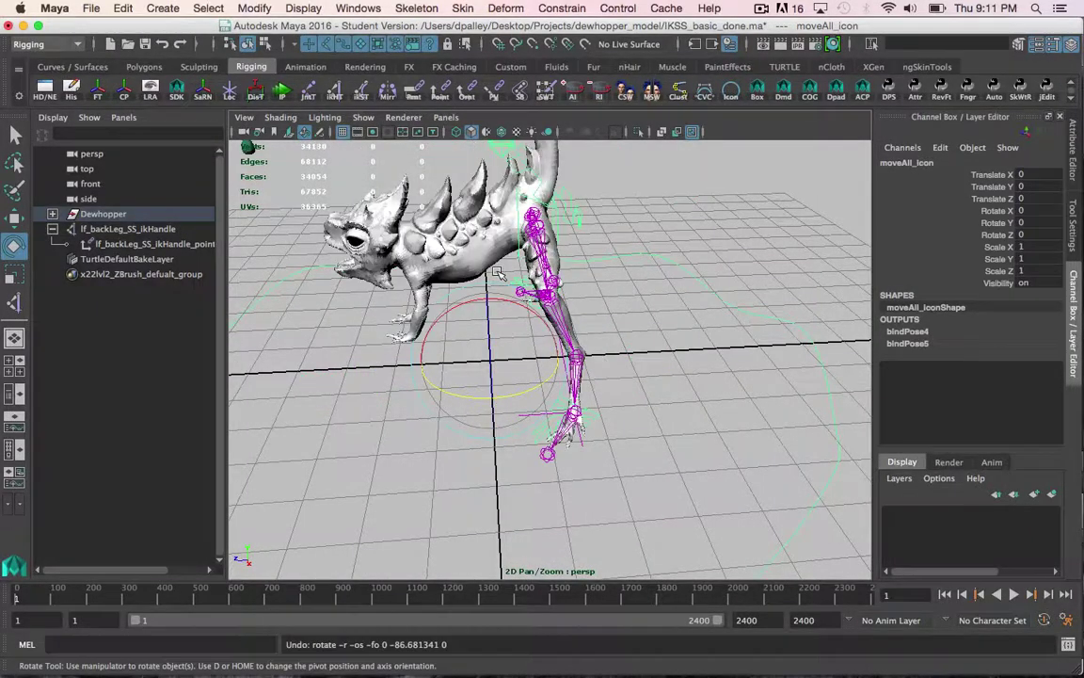
left_click_drag(452, 247, 708, 272, "alt")
mouse_move(552, 311)
left_mouse_down("alt")
mouse_move(631, 338)
mouse_move(618, 335)
left_mouse_up("alt")
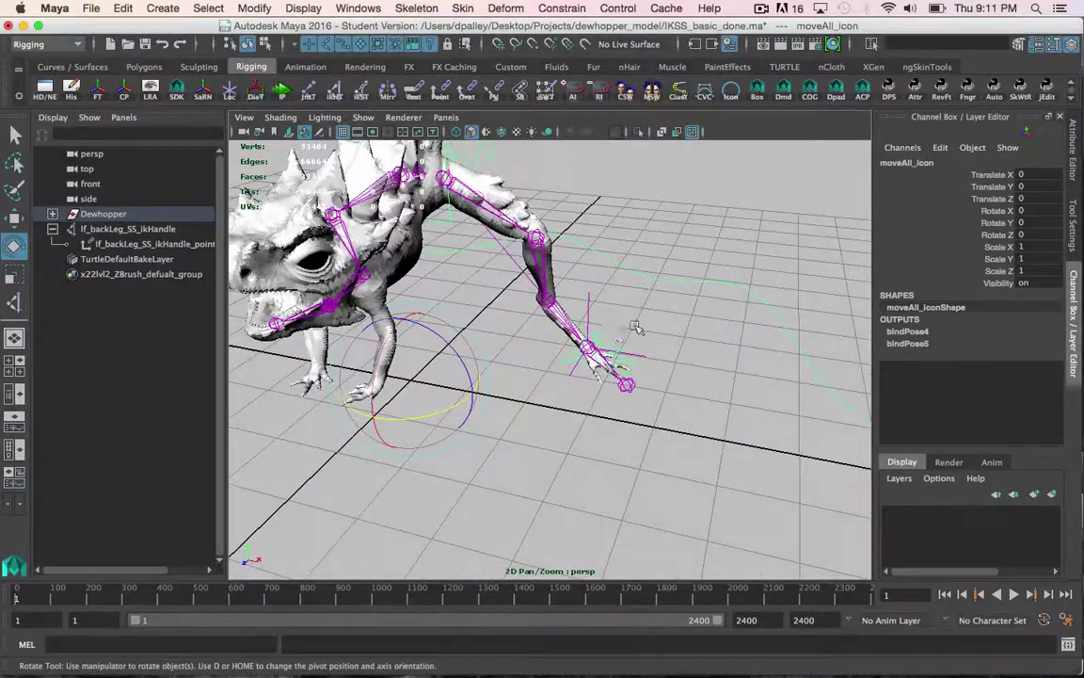
left_click(636, 325)
left_click(607, 337)
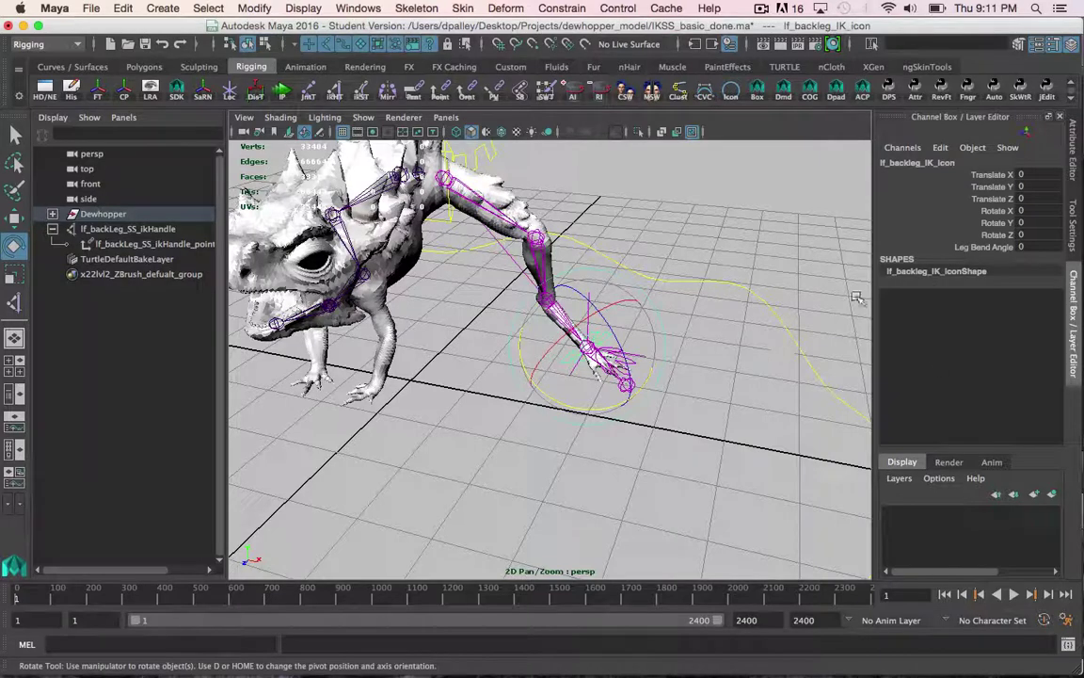
- Add a keyable float attribute named Leg_Bend to the IK icon, leaving Minimum empty
left_click(940, 148)
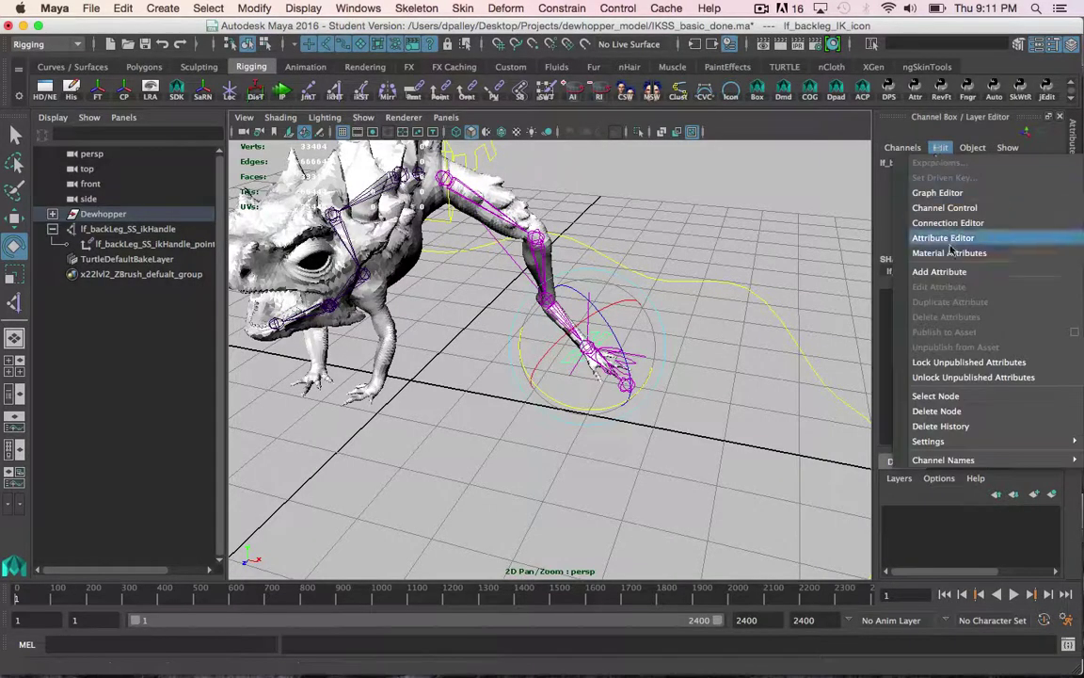
left_click(908, 256)
type("Leg_Bend")
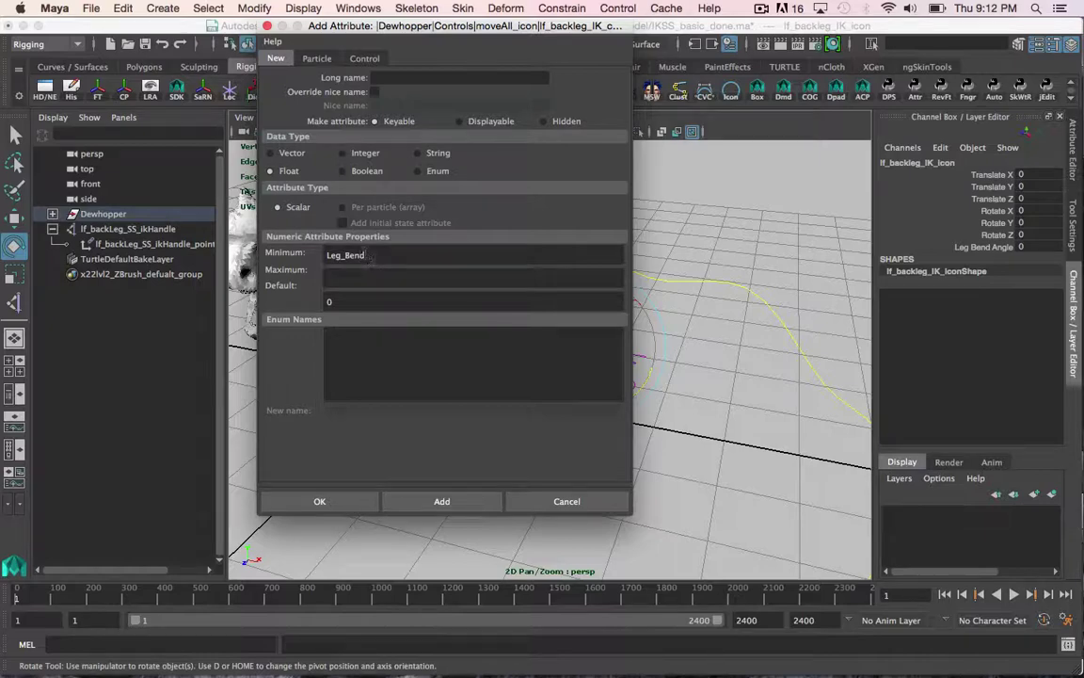
double_click(351, 255)
key("BackSpace")
type("Leg_Bend")
left_click(336, 510)
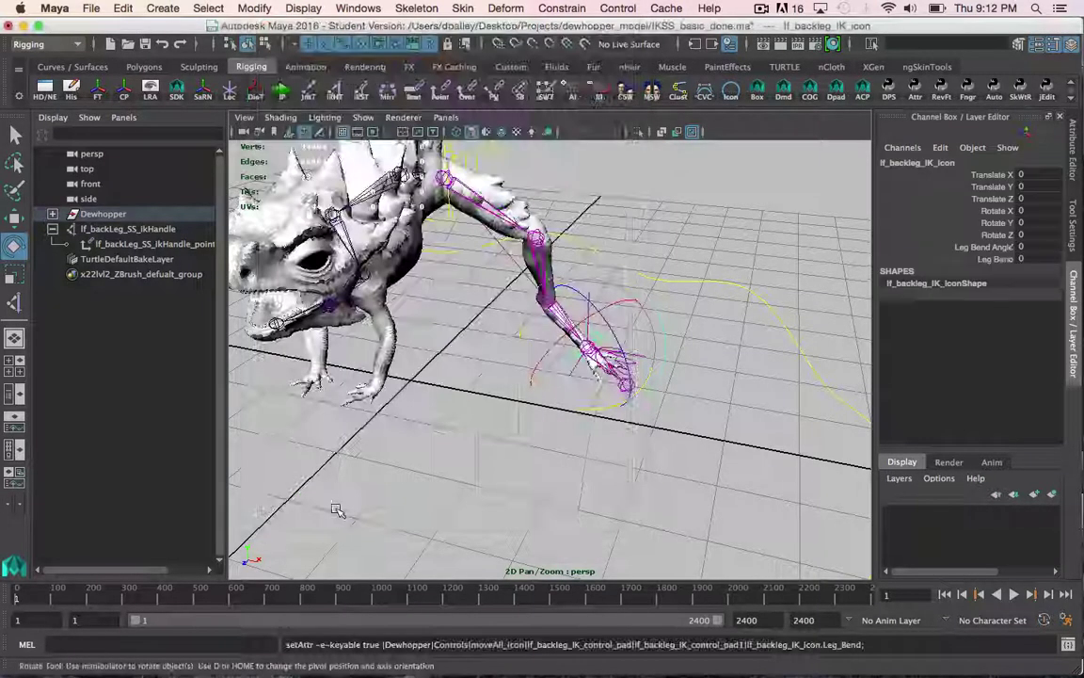
- Wire lf_backleg_IK_icon's Leg_Bend into lf_backLeg_SS_ikHandle twist via the Connection Editor
mouse_move(411, 533)
left_mouse_down("alt")
mouse_move(417, 509)
mouse_move(883, 362)
left_mouse_up("alt")
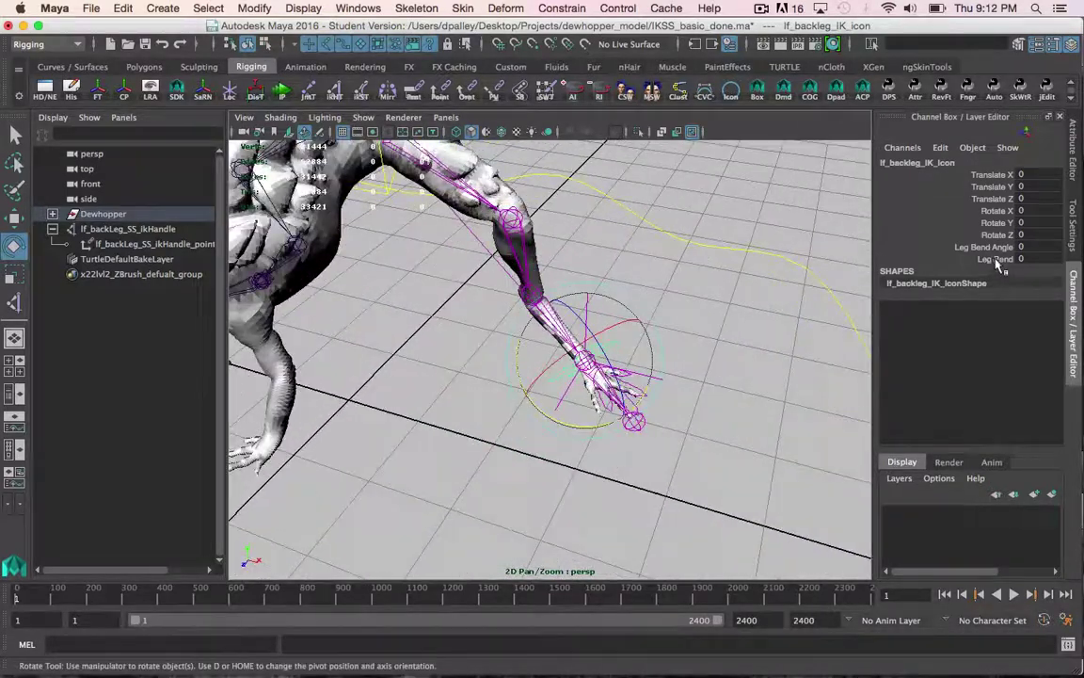
key("w")
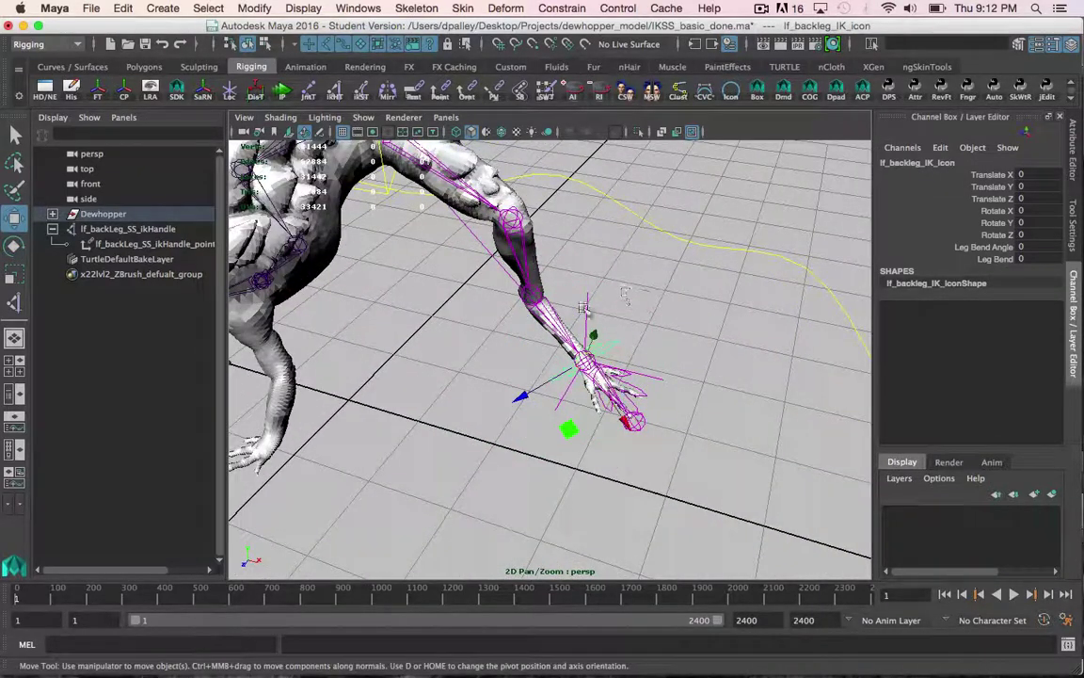
left_click(532, 268)
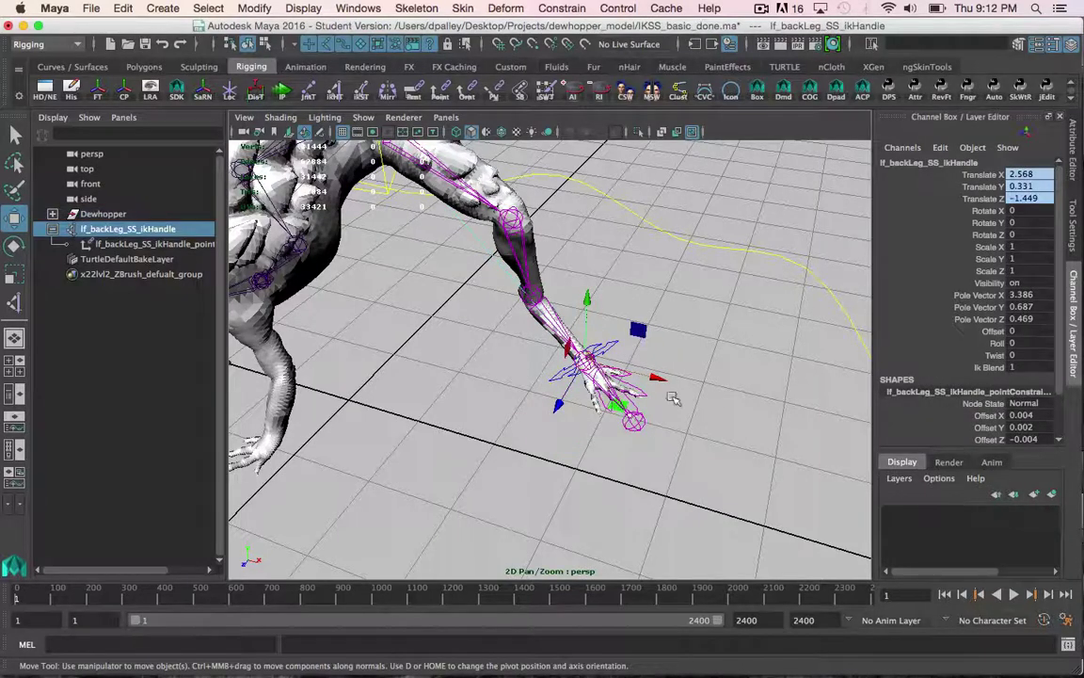
left_click(567, 361)
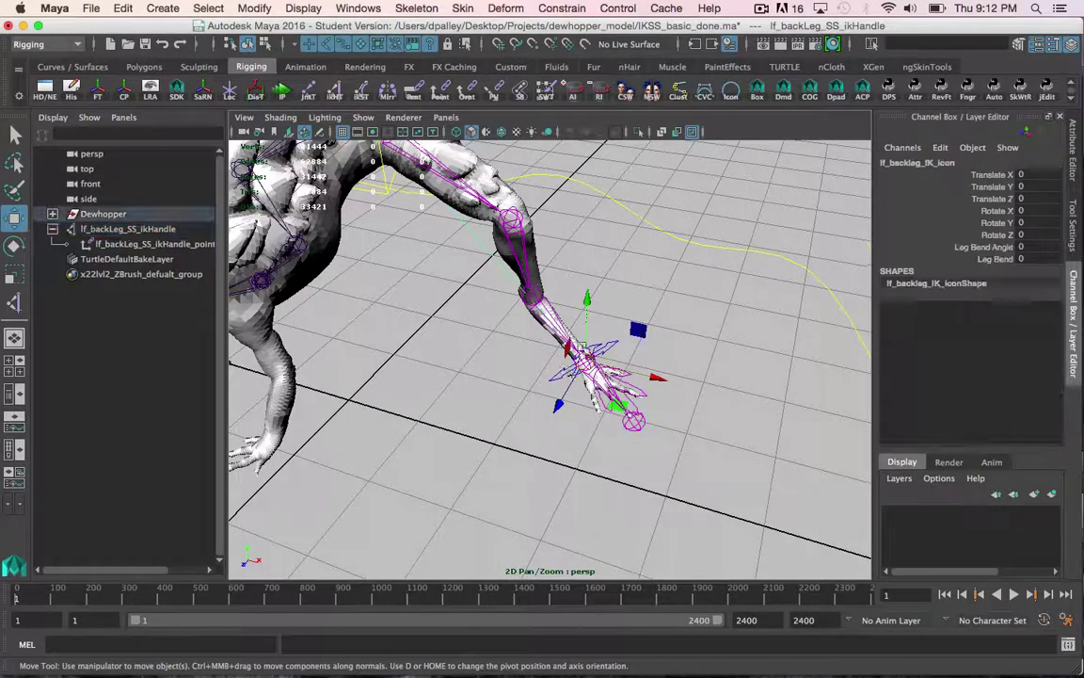
left_click(585, 308)
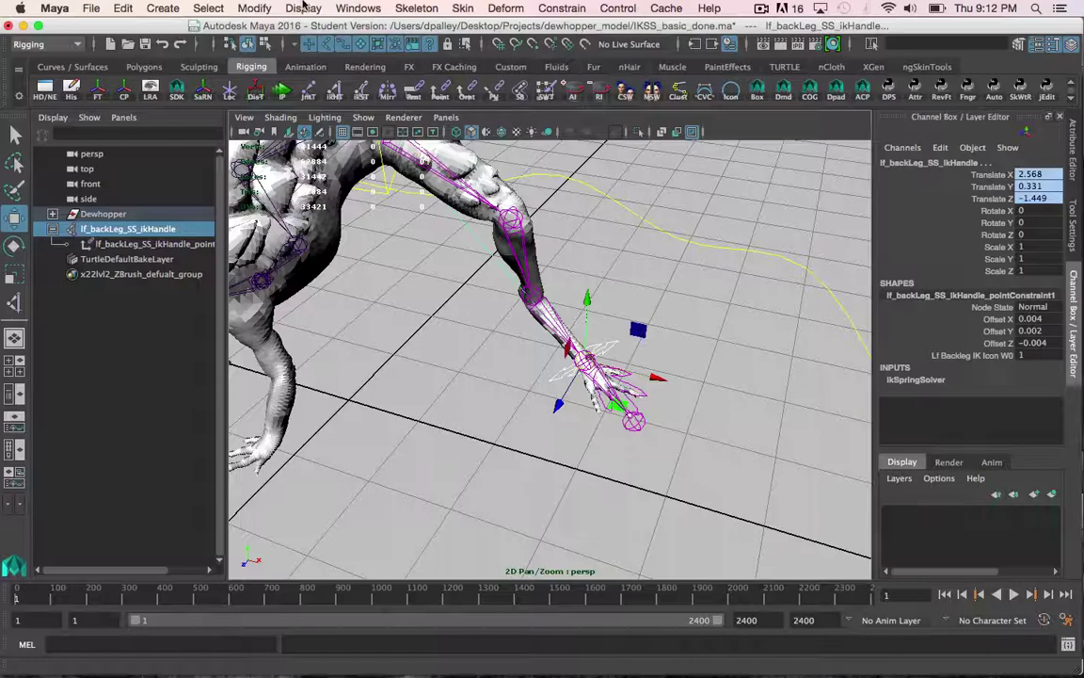
left_click(359, 8)
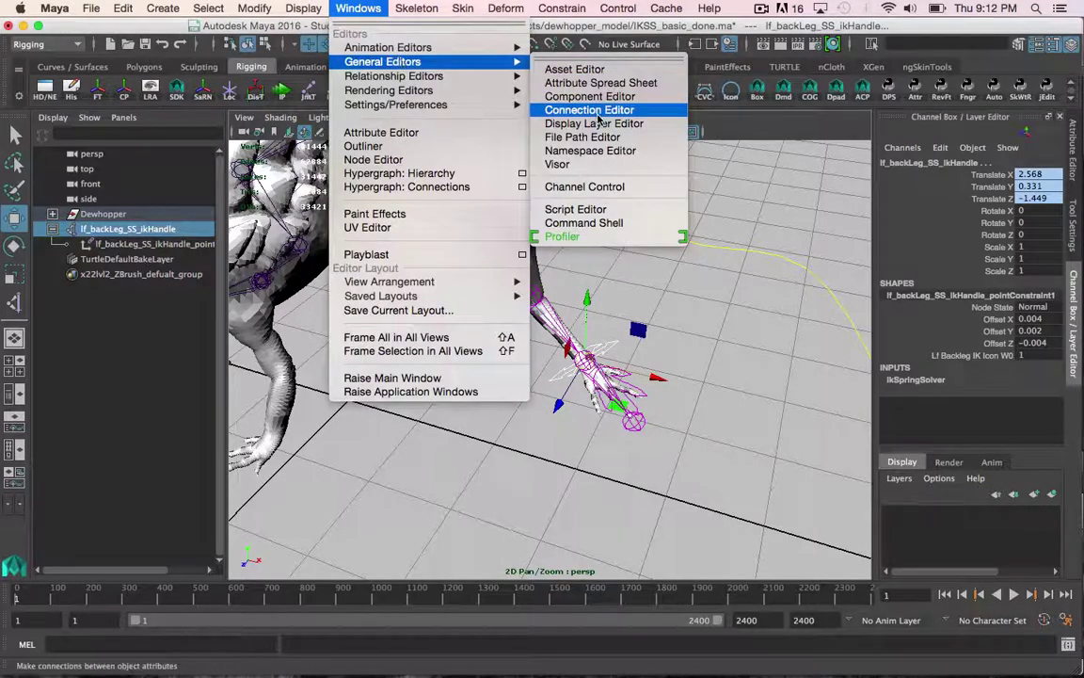
left_click(597, 113)
left_click(179, 328)
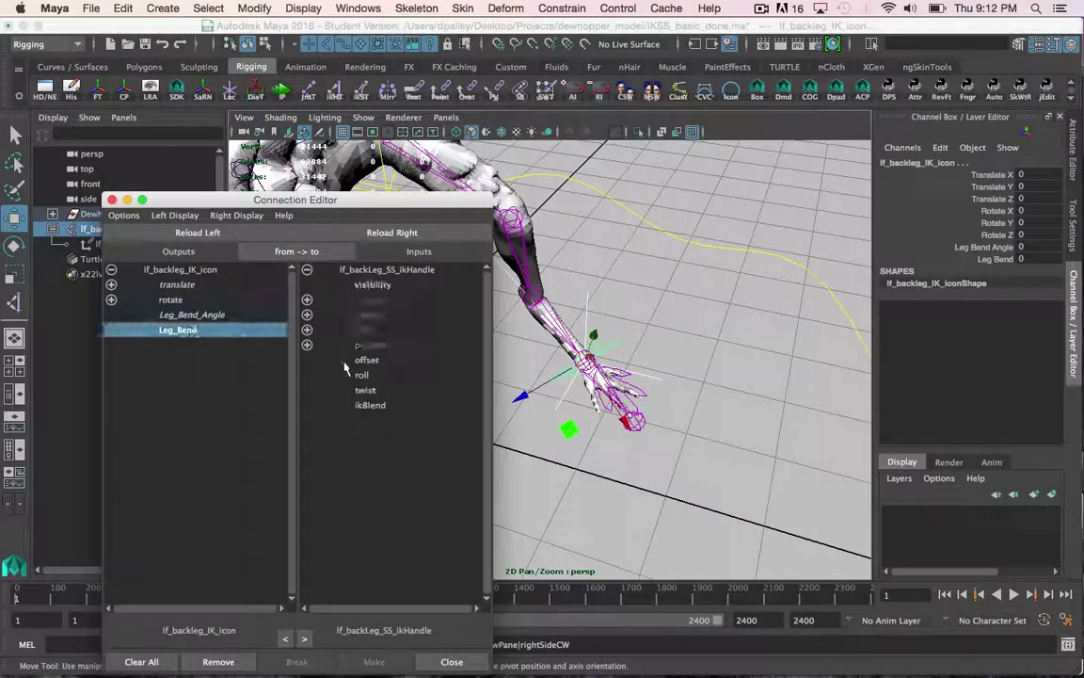
left_click(366, 391)
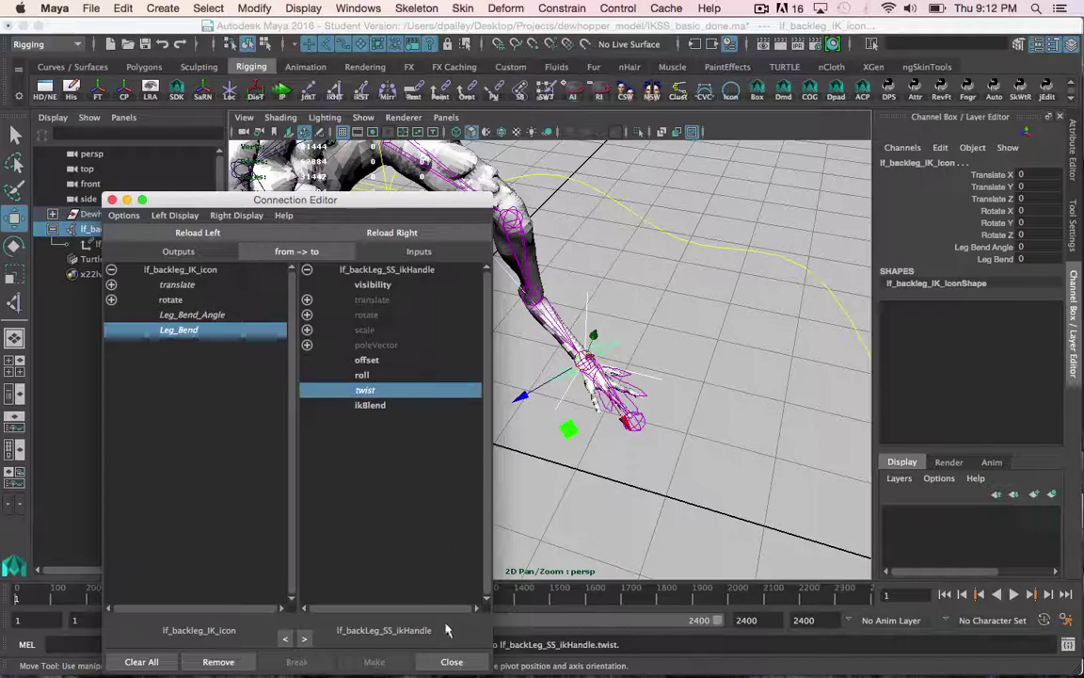
left_click(451, 661)
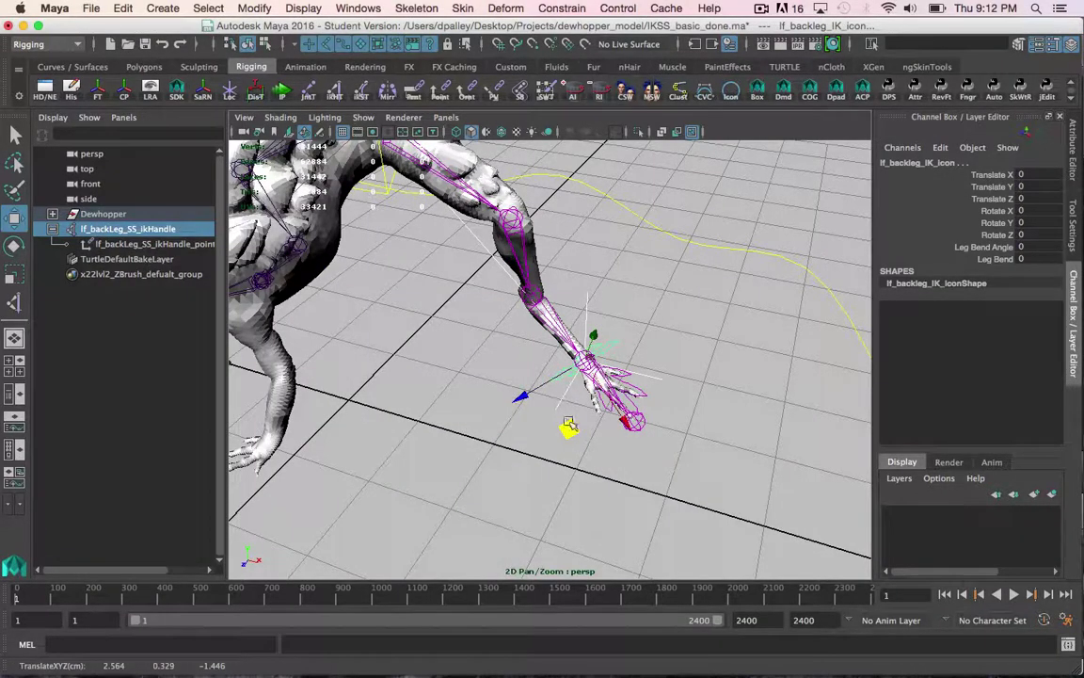
- Test-rotate the moveAll control about Y, then undo the rotation
left_click_drag(574, 434, 738, 332, "alt")
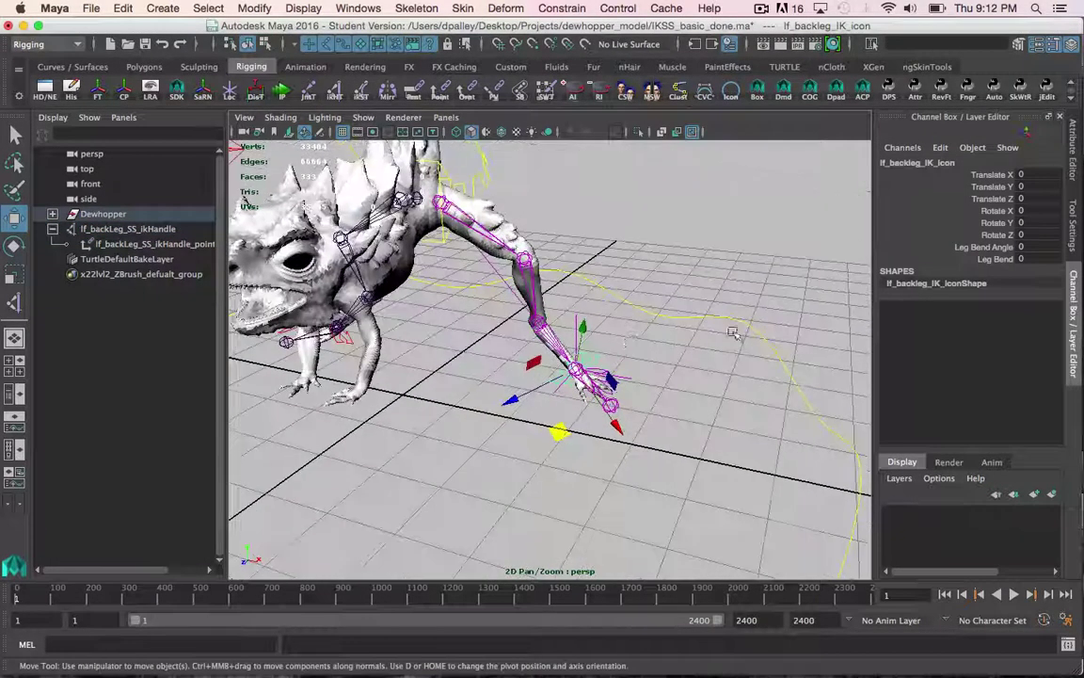
left_click(627, 310)
key("e")
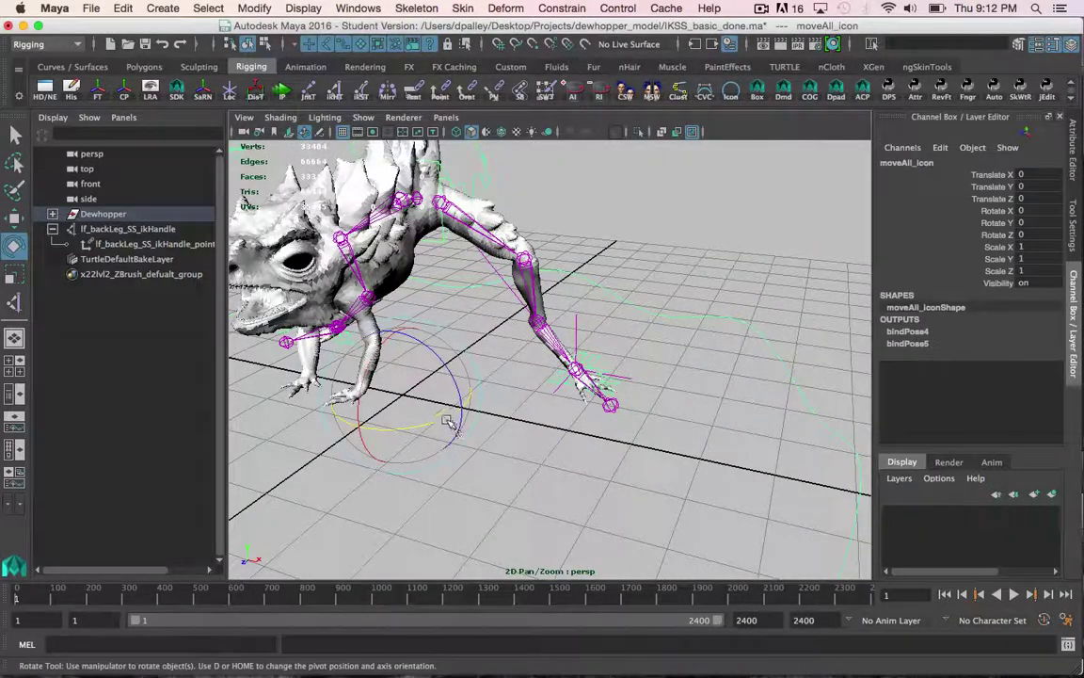
mouse_move(448, 422)
left_mouse_down()
mouse_move(642, 362)
mouse_move(603, 372)
mouse_move(527, 283)
left_mouse_up()
key("ctrl+z")
- Move the back-leg IK control and drag its Leg Bend value to 66.8
left_click(551, 380)
key("w")
mouse_move(562, 431)
left_mouse_down()
mouse_move(478, 373)
mouse_move(470, 384)
left_mouse_up()
middle_click_drag(772, 278, 583, 282)
mouse_move(583, 282)
left_mouse_down("alt")
mouse_move(474, 230)
mouse_move(511, 254)
left_mouse_up("alt")
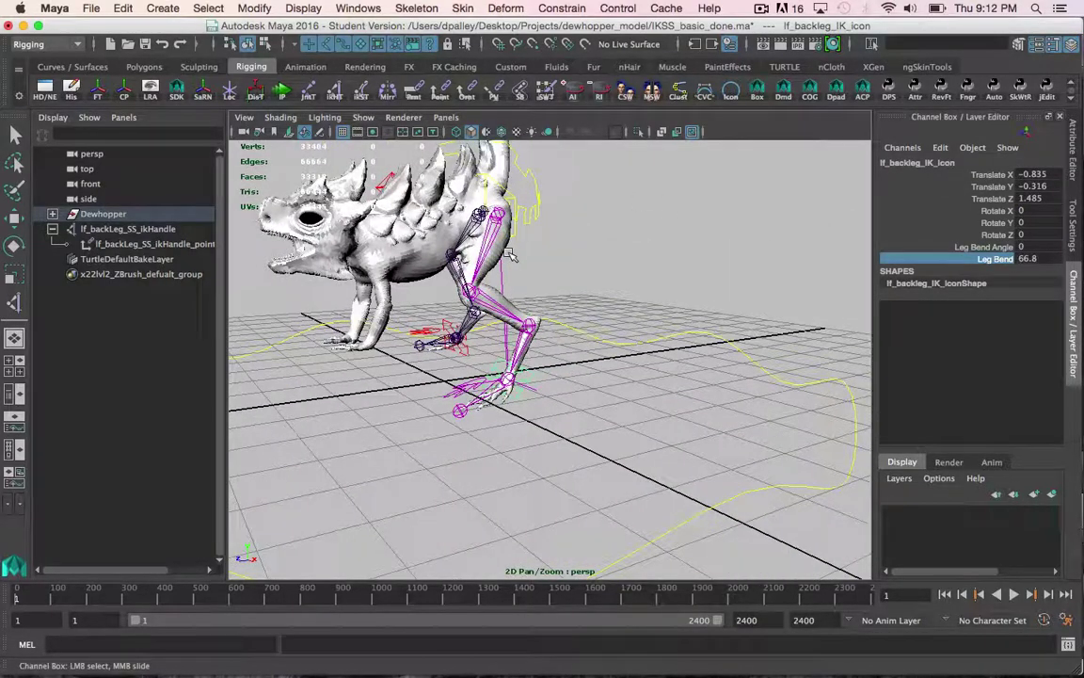
left_click_drag(552, 336, 541, 330, "alt")
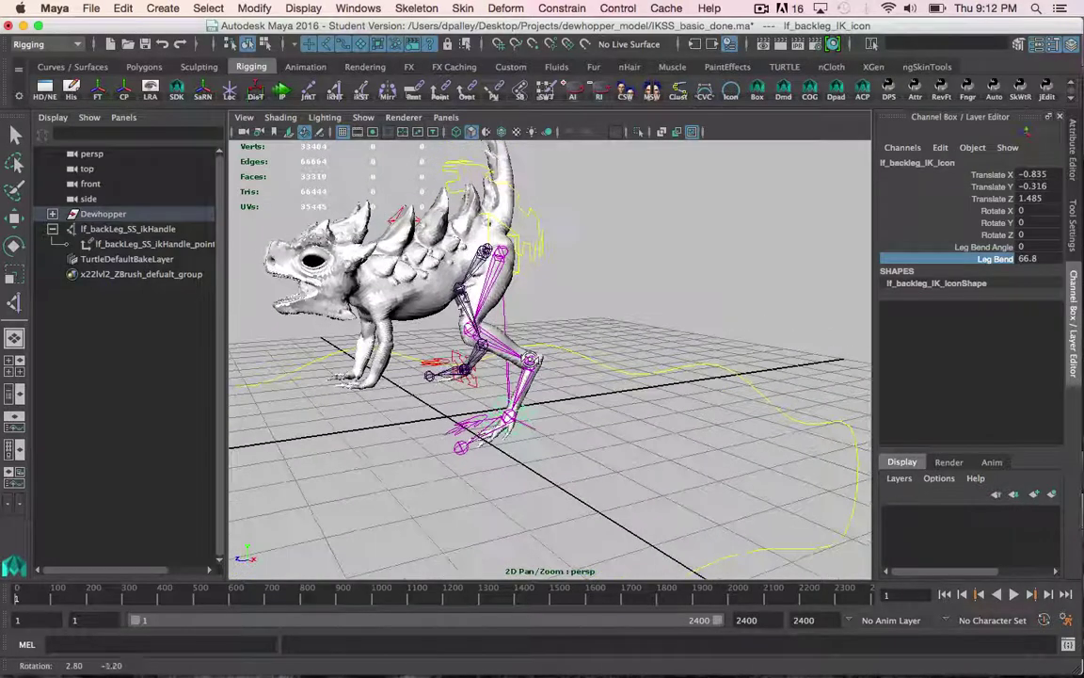
right_click_drag(541, 329, 536, 324, "alt")
left_click_drag(536, 323, 540, 303, "alt")
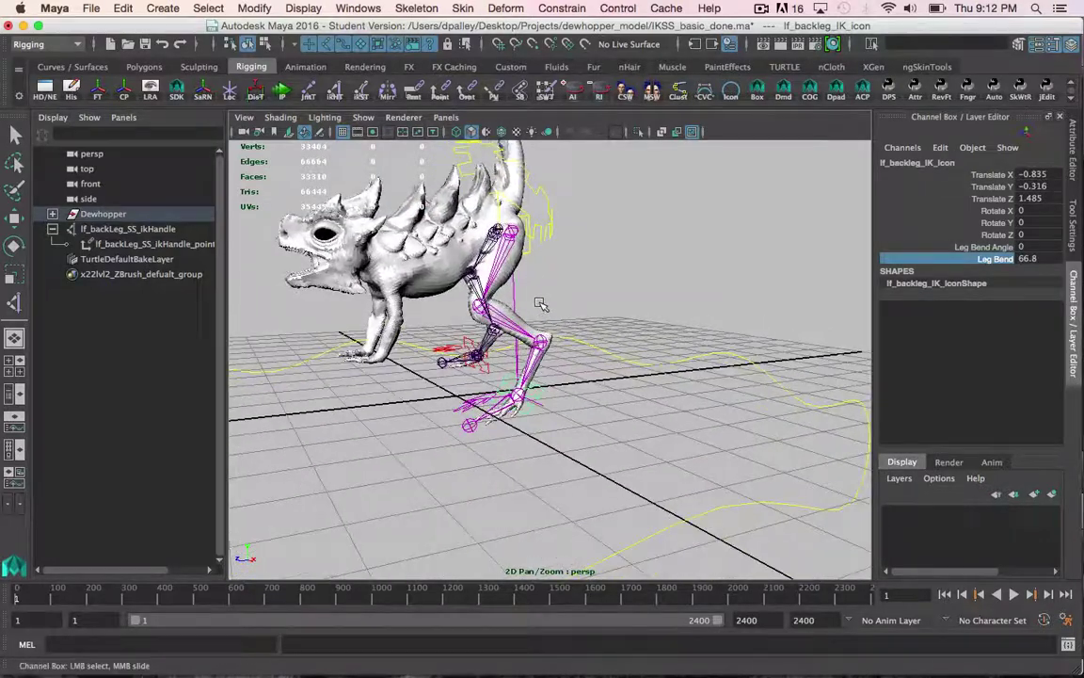